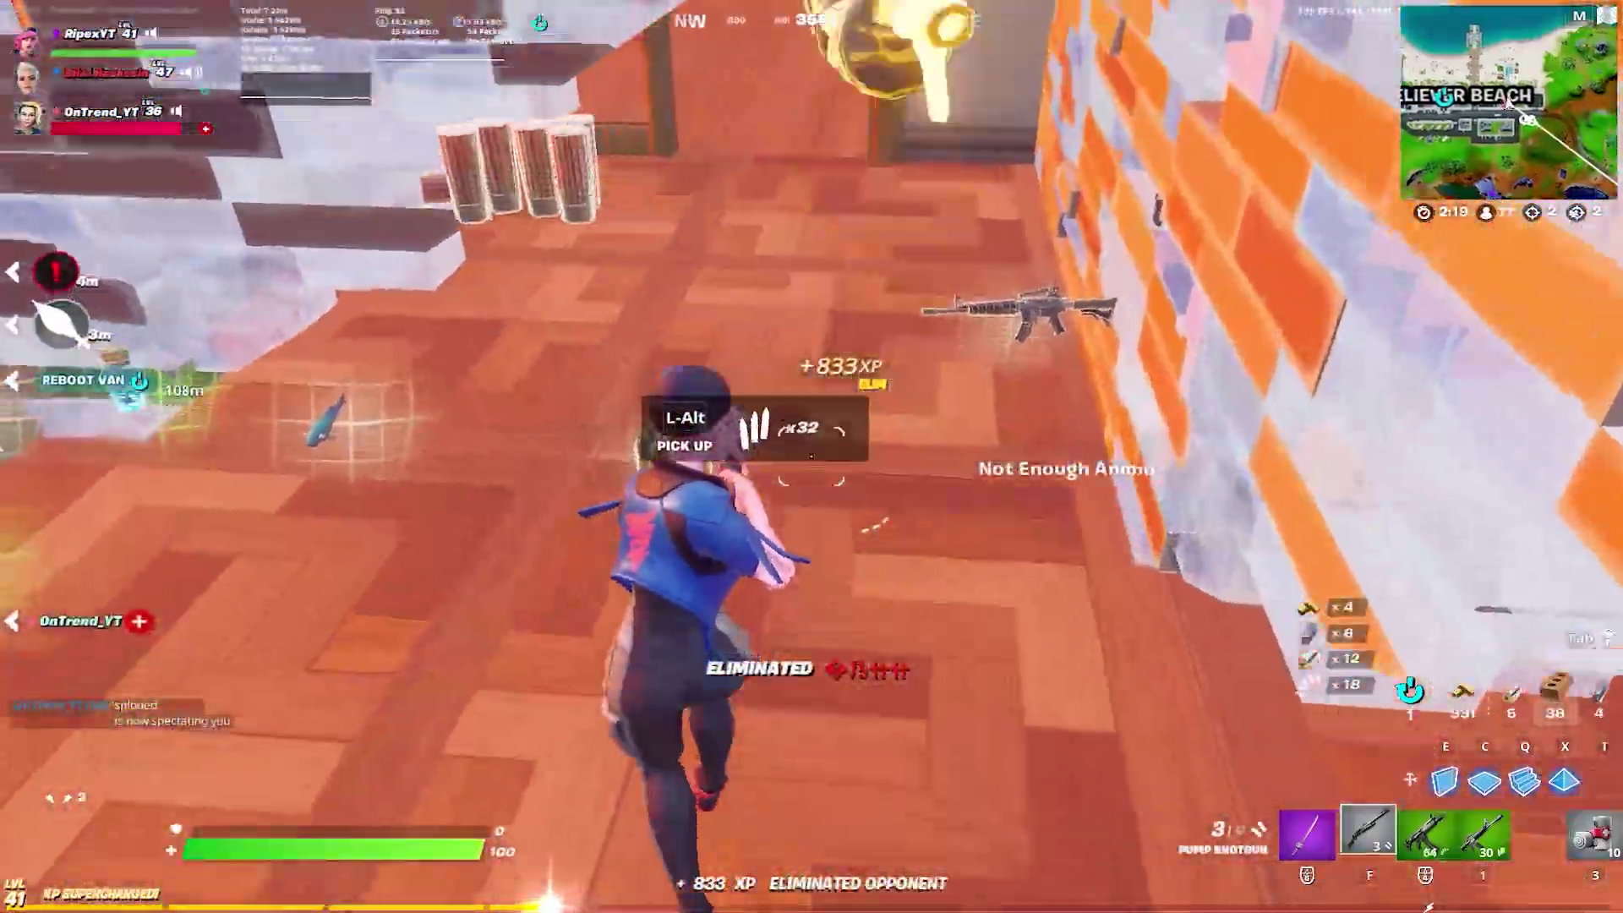
key("e")
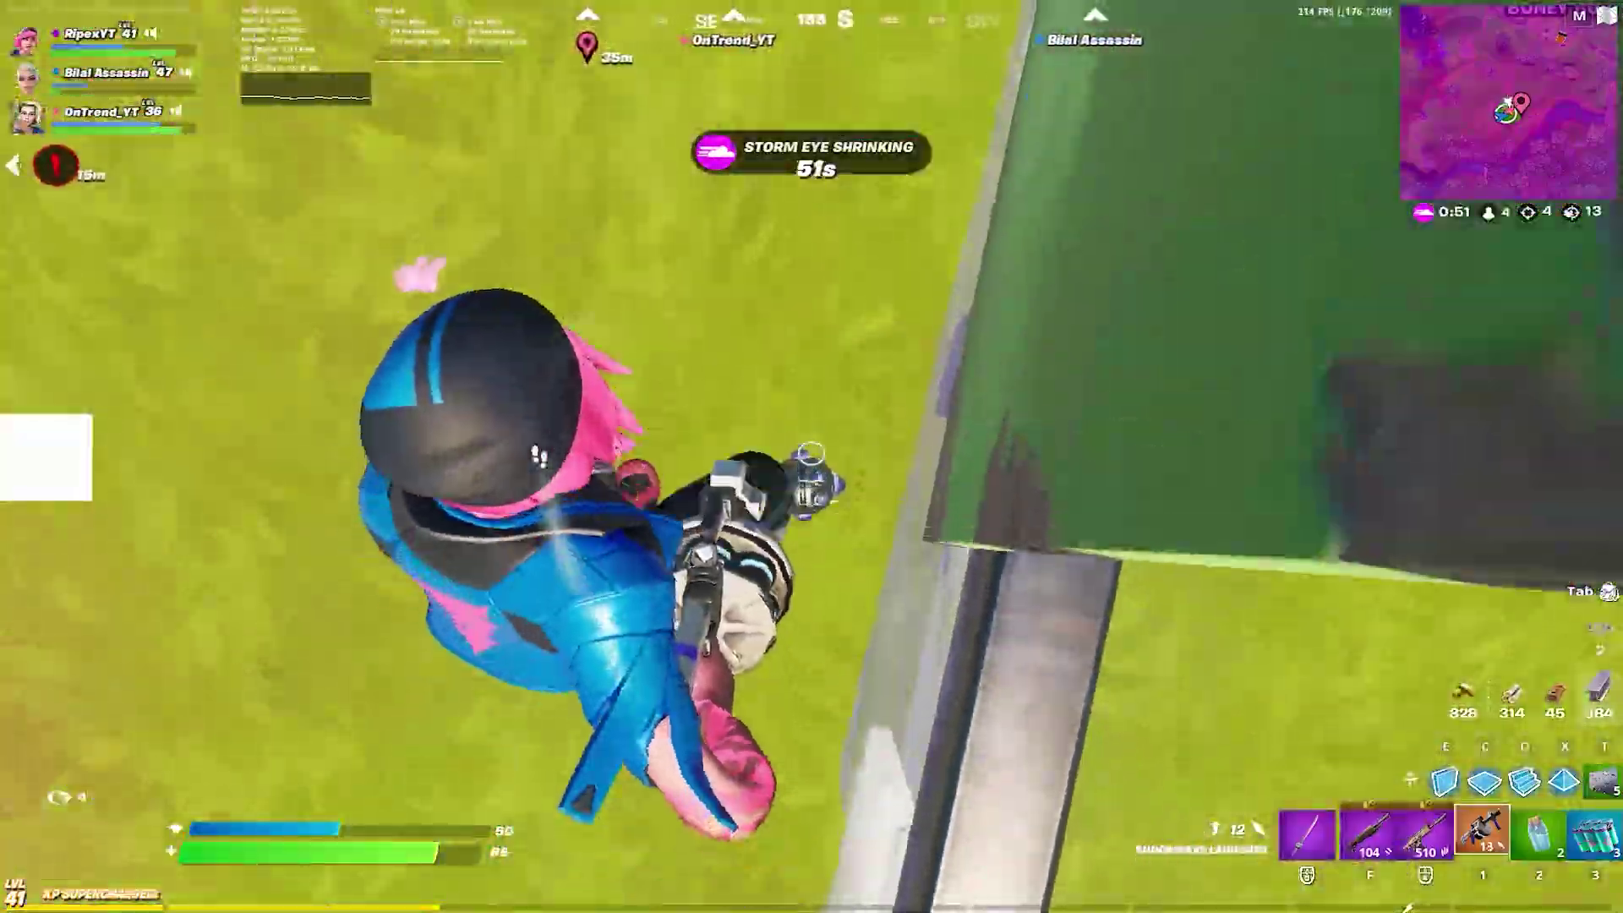
key("f")
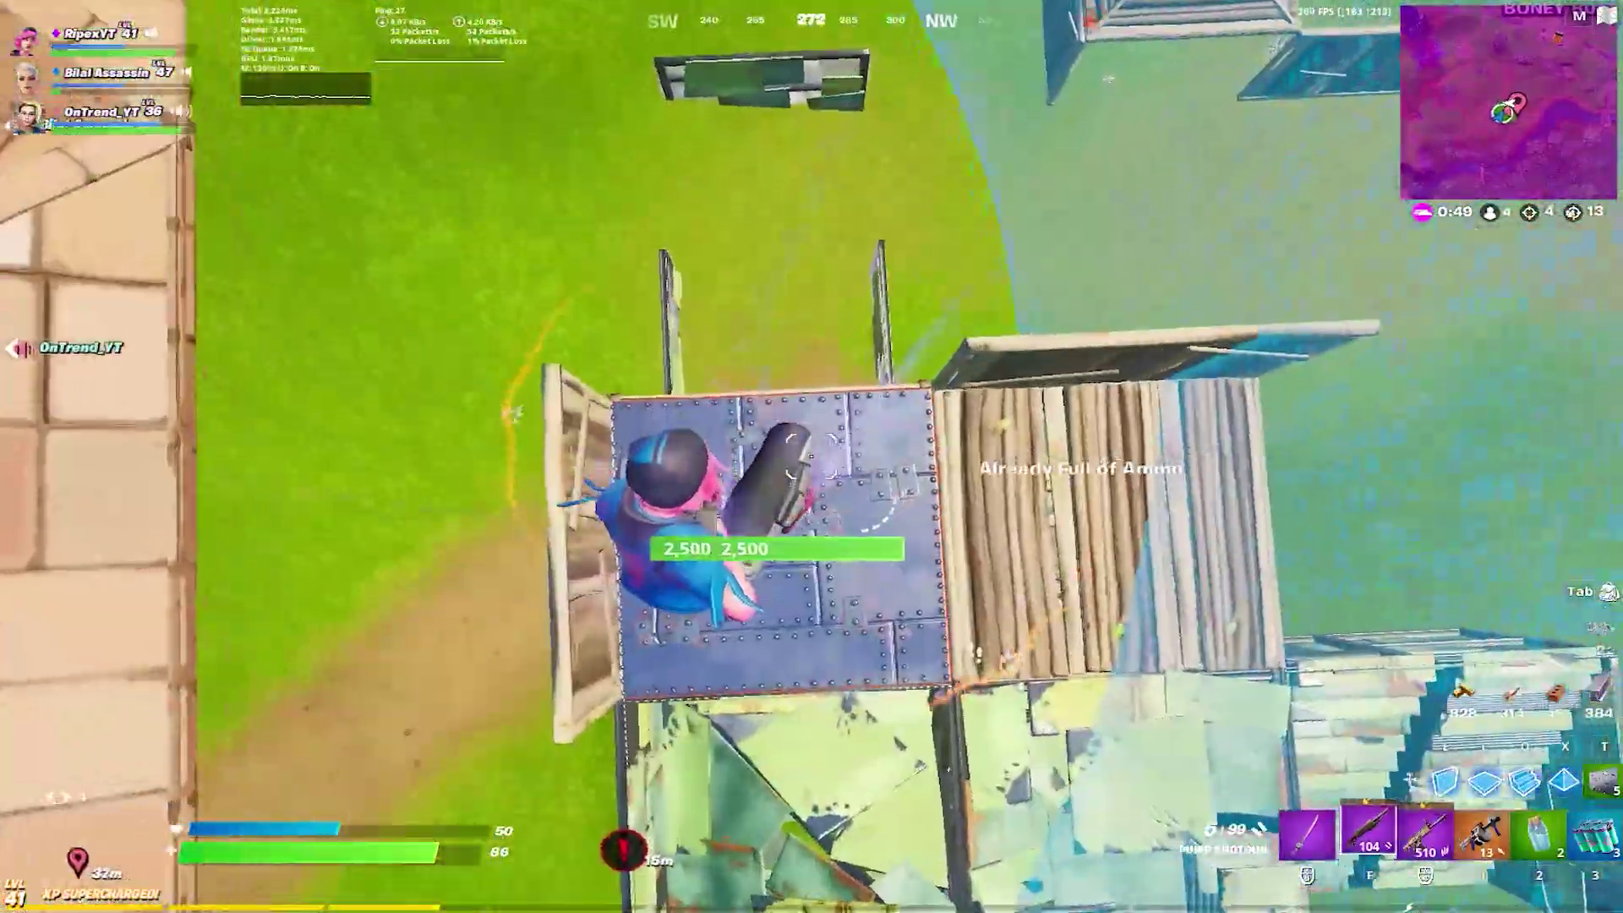
scroll(812, 457, "down", 1)
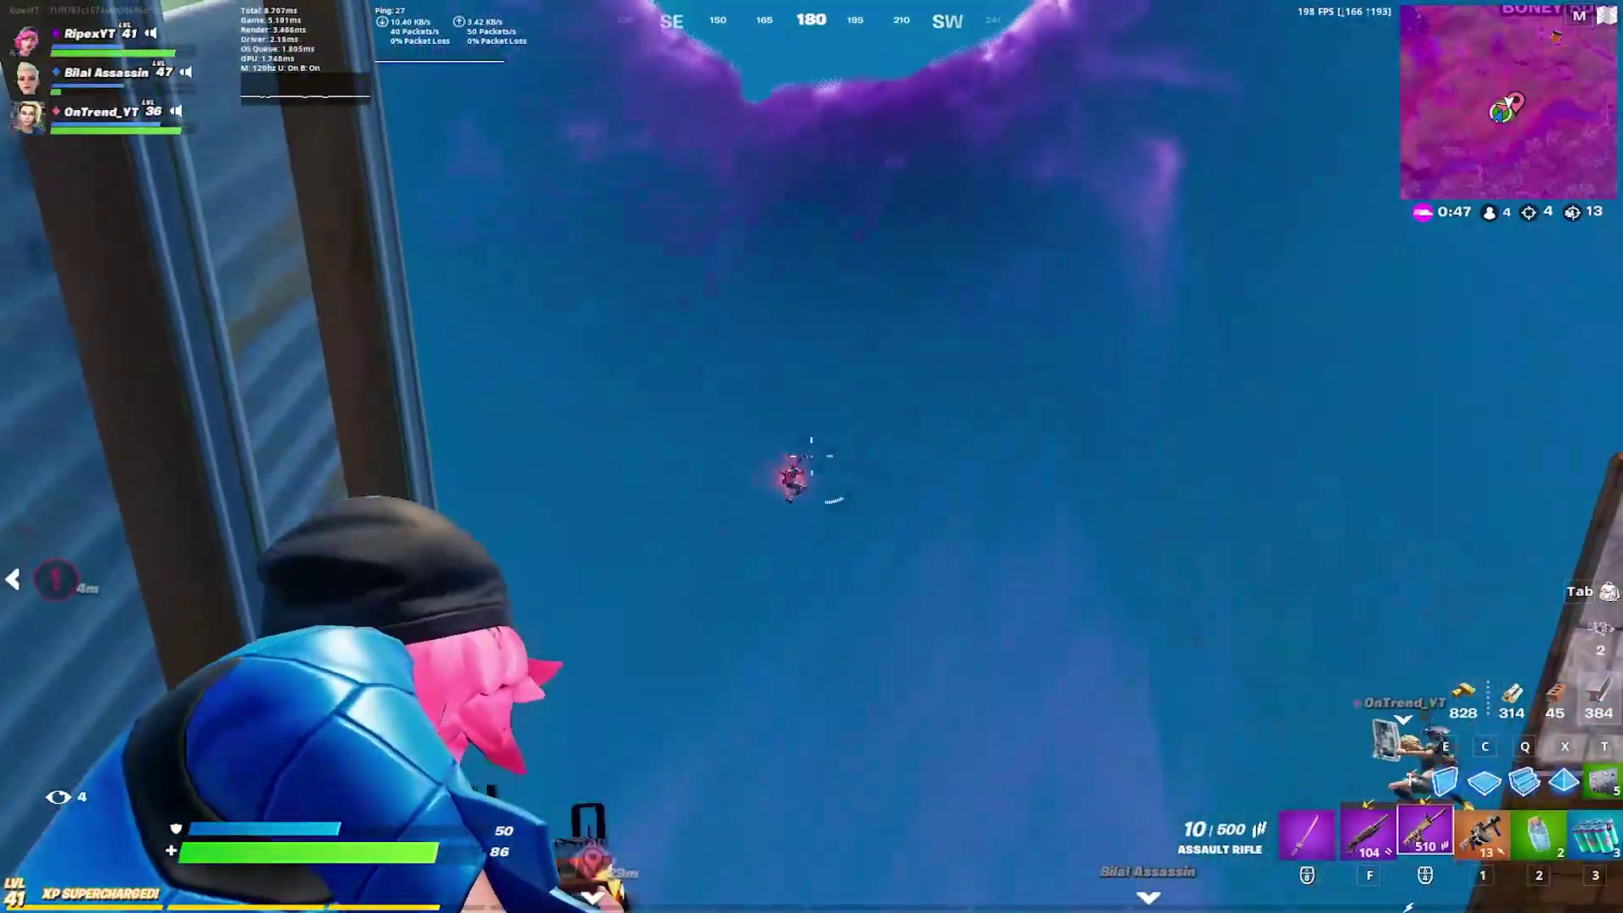
left_click(811, 457)
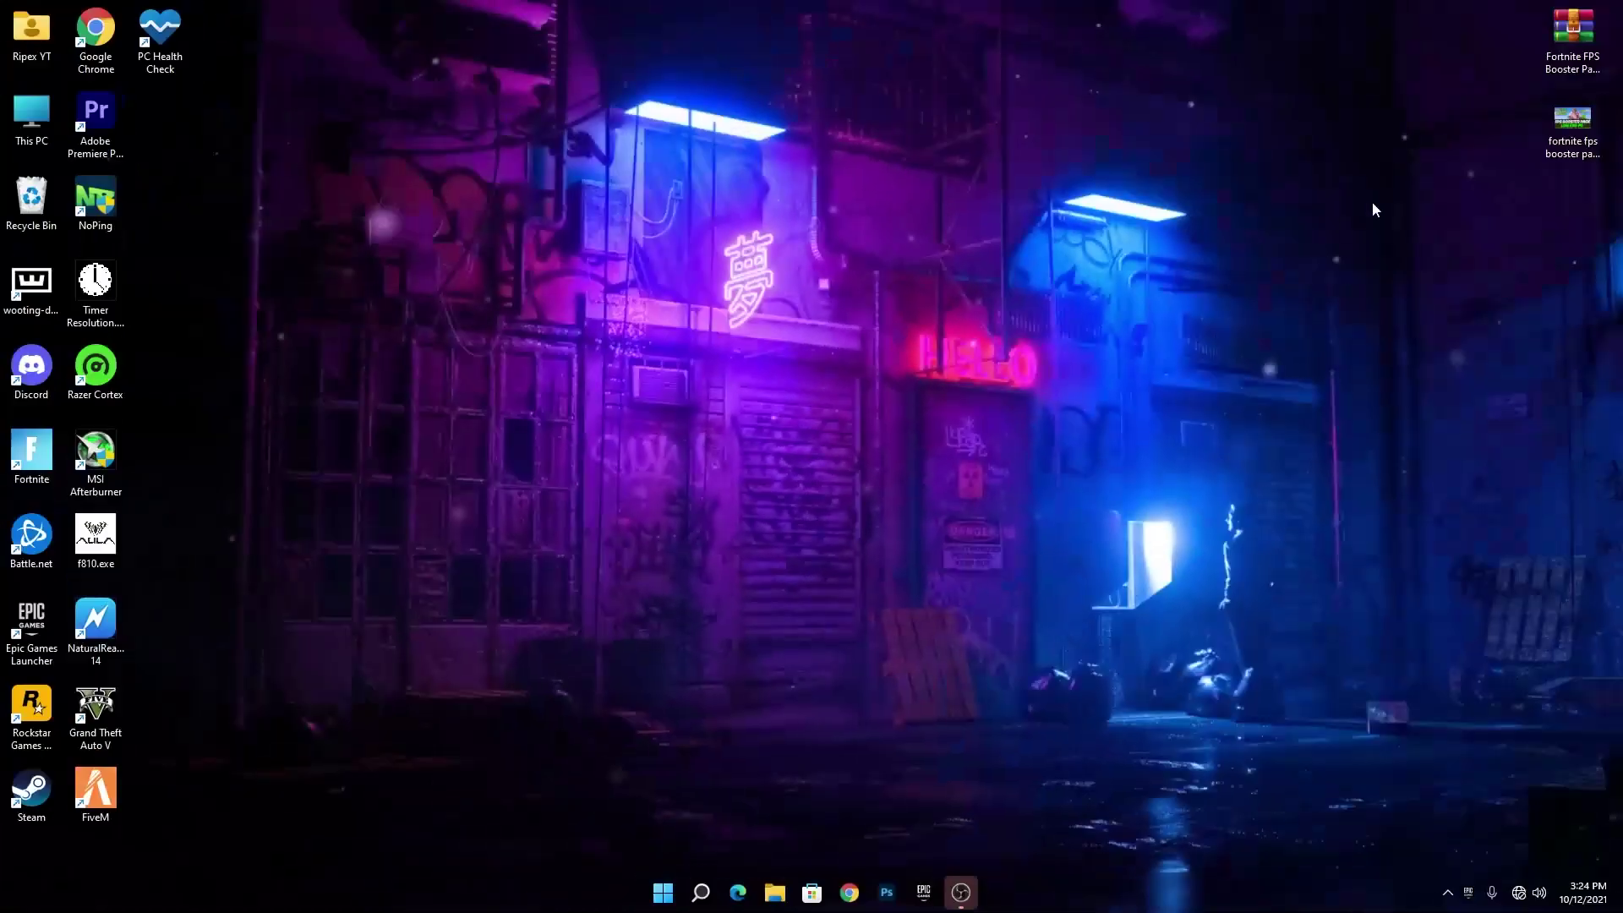
Step: Extract the Fortnite FPS Booster Pack For Low End PC folder from its RAR archive to the desktop and close the archive
left_click_drag(1572, 34, 738, 277)
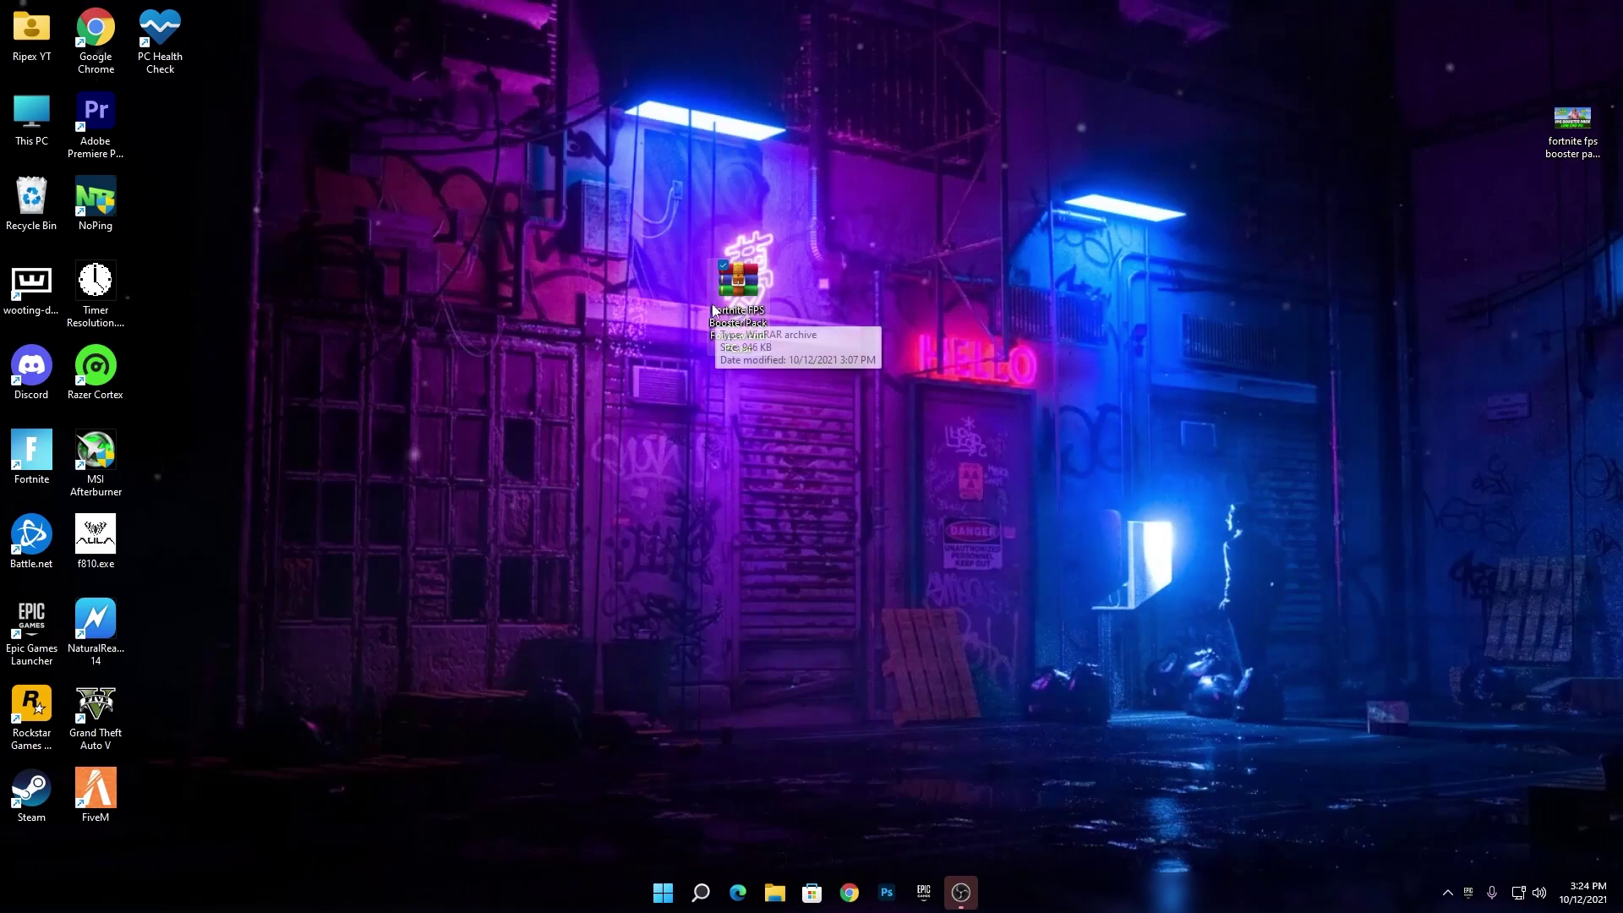
double_click(737, 283)
left_click_drag(791, 330, 550, 335)
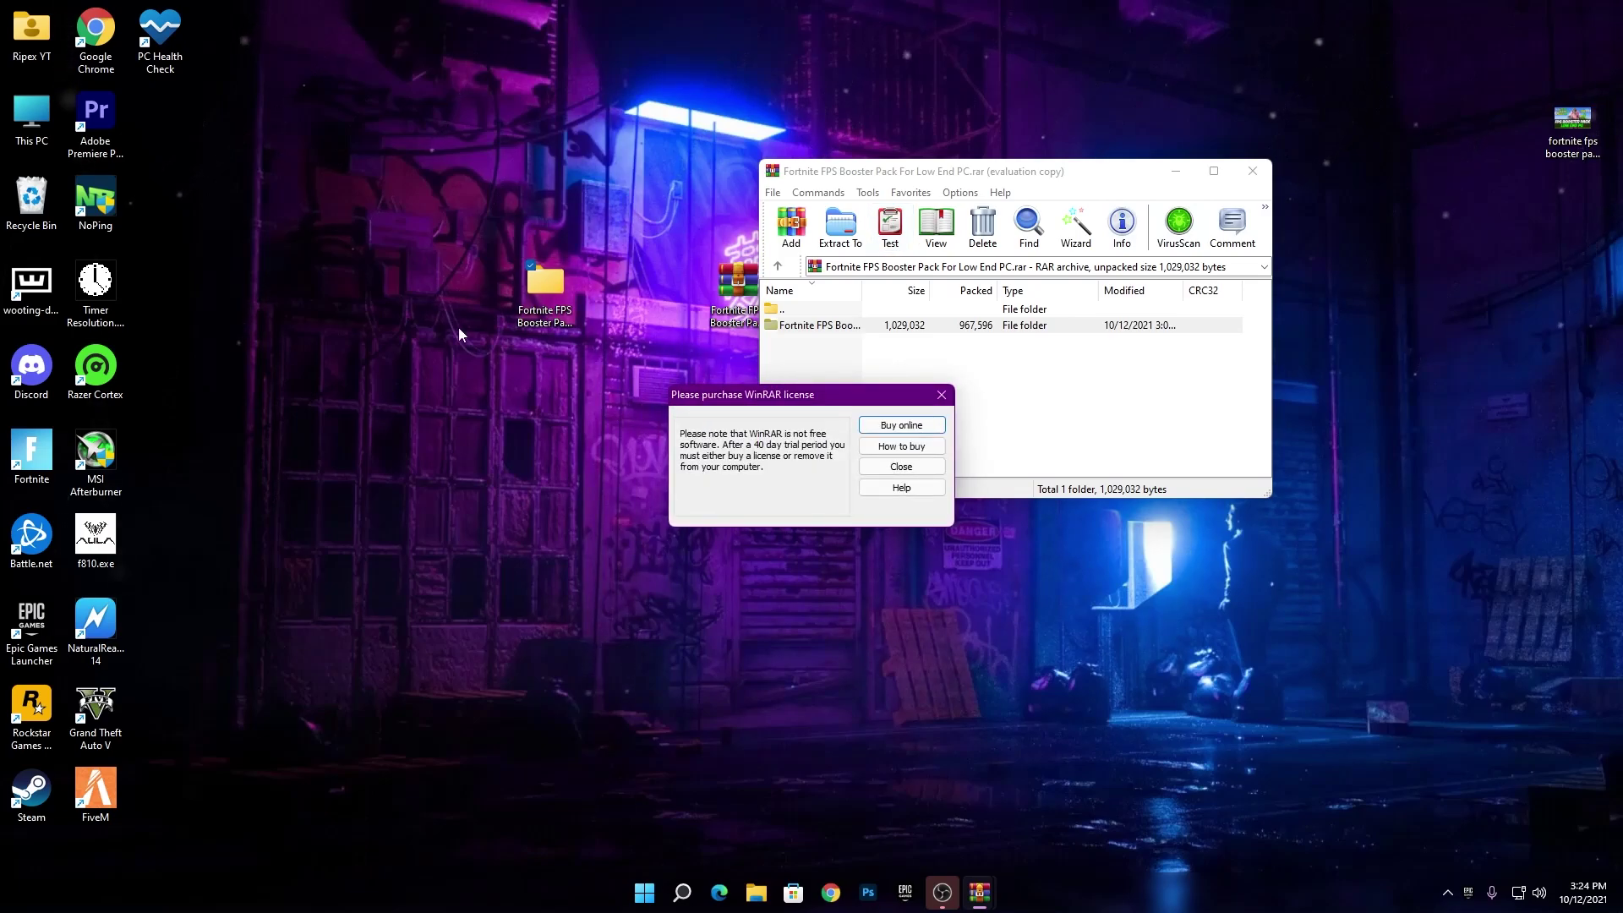
left_click(941, 395)
left_click(1252, 171)
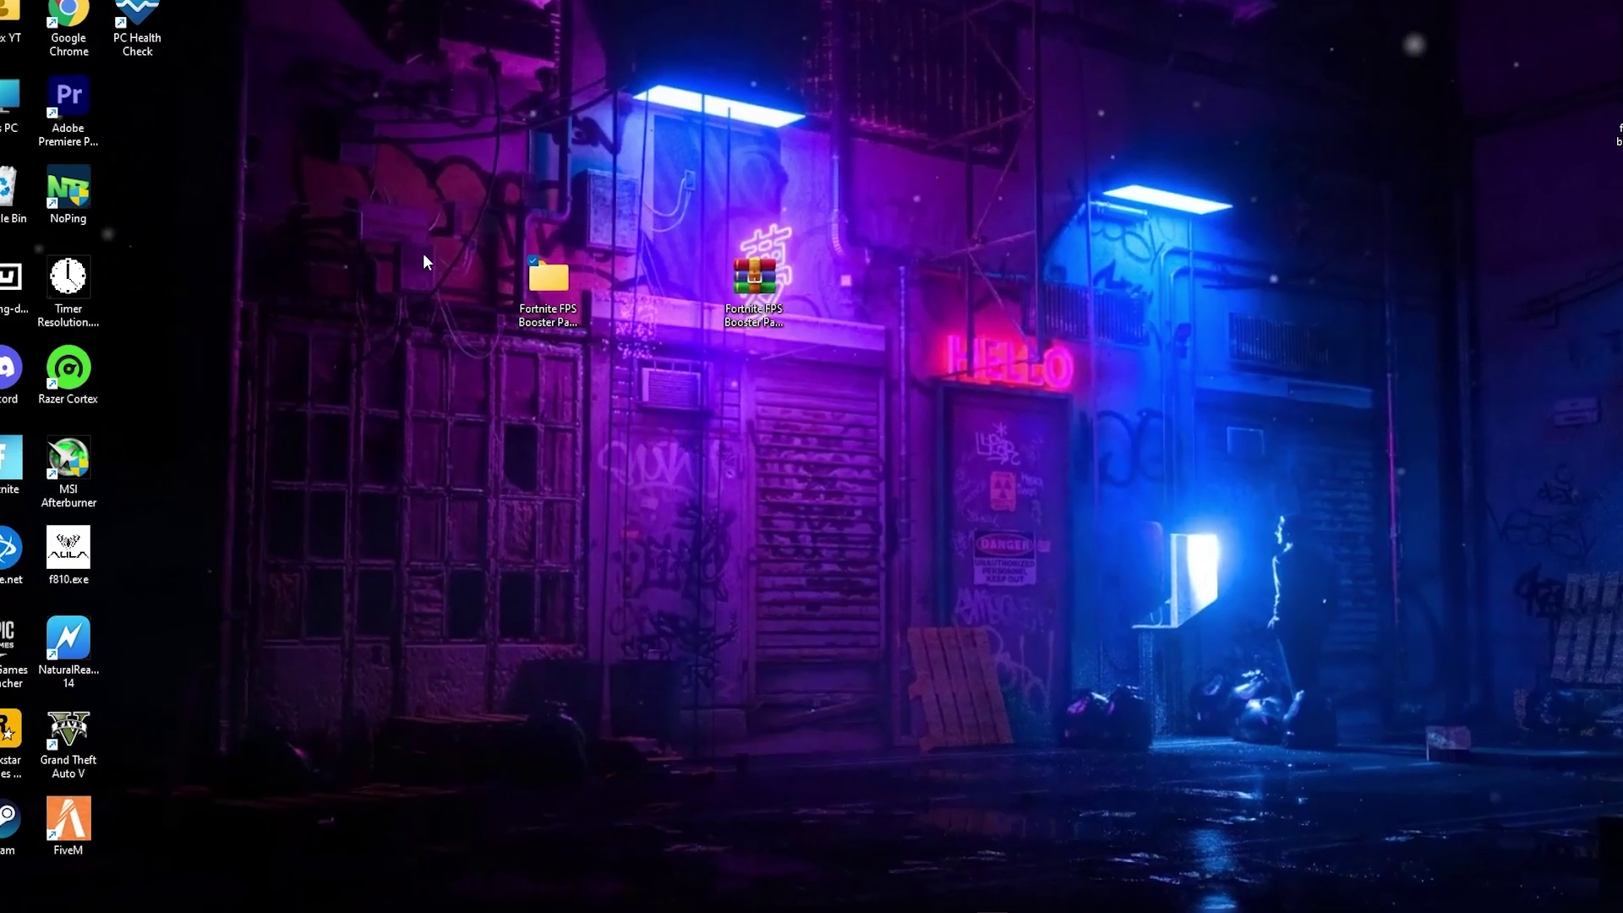
Step: Open the extracted Fortnite FPS Booster Pack folder in a maximized window and go into 1- BEST Reg Pack
double_click(545, 283)
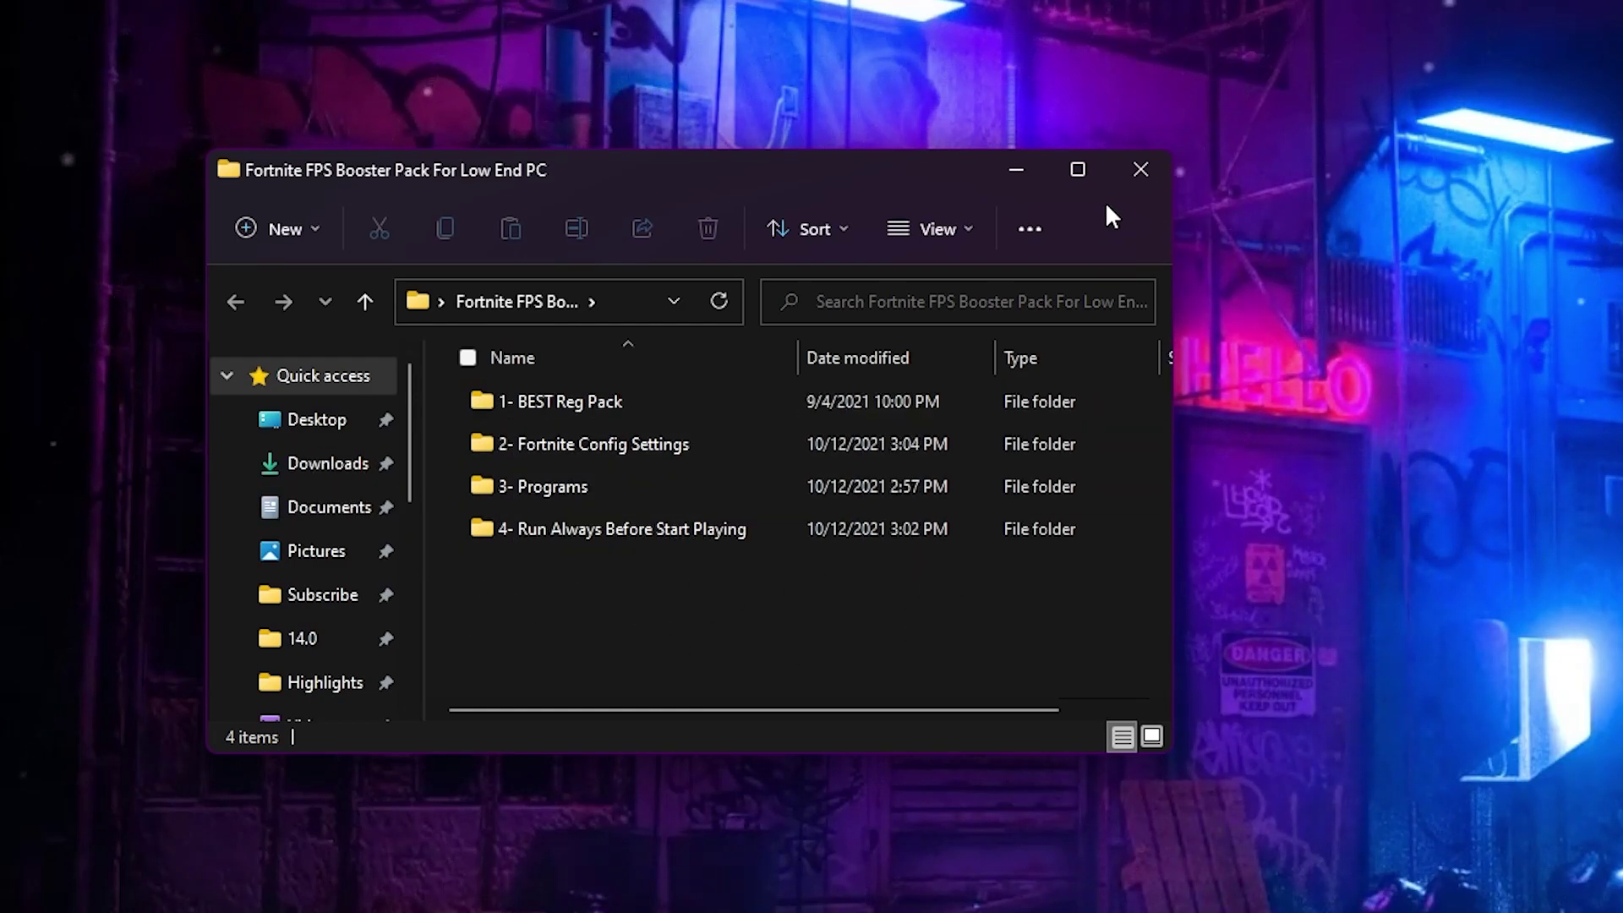
left_click(1090, 172)
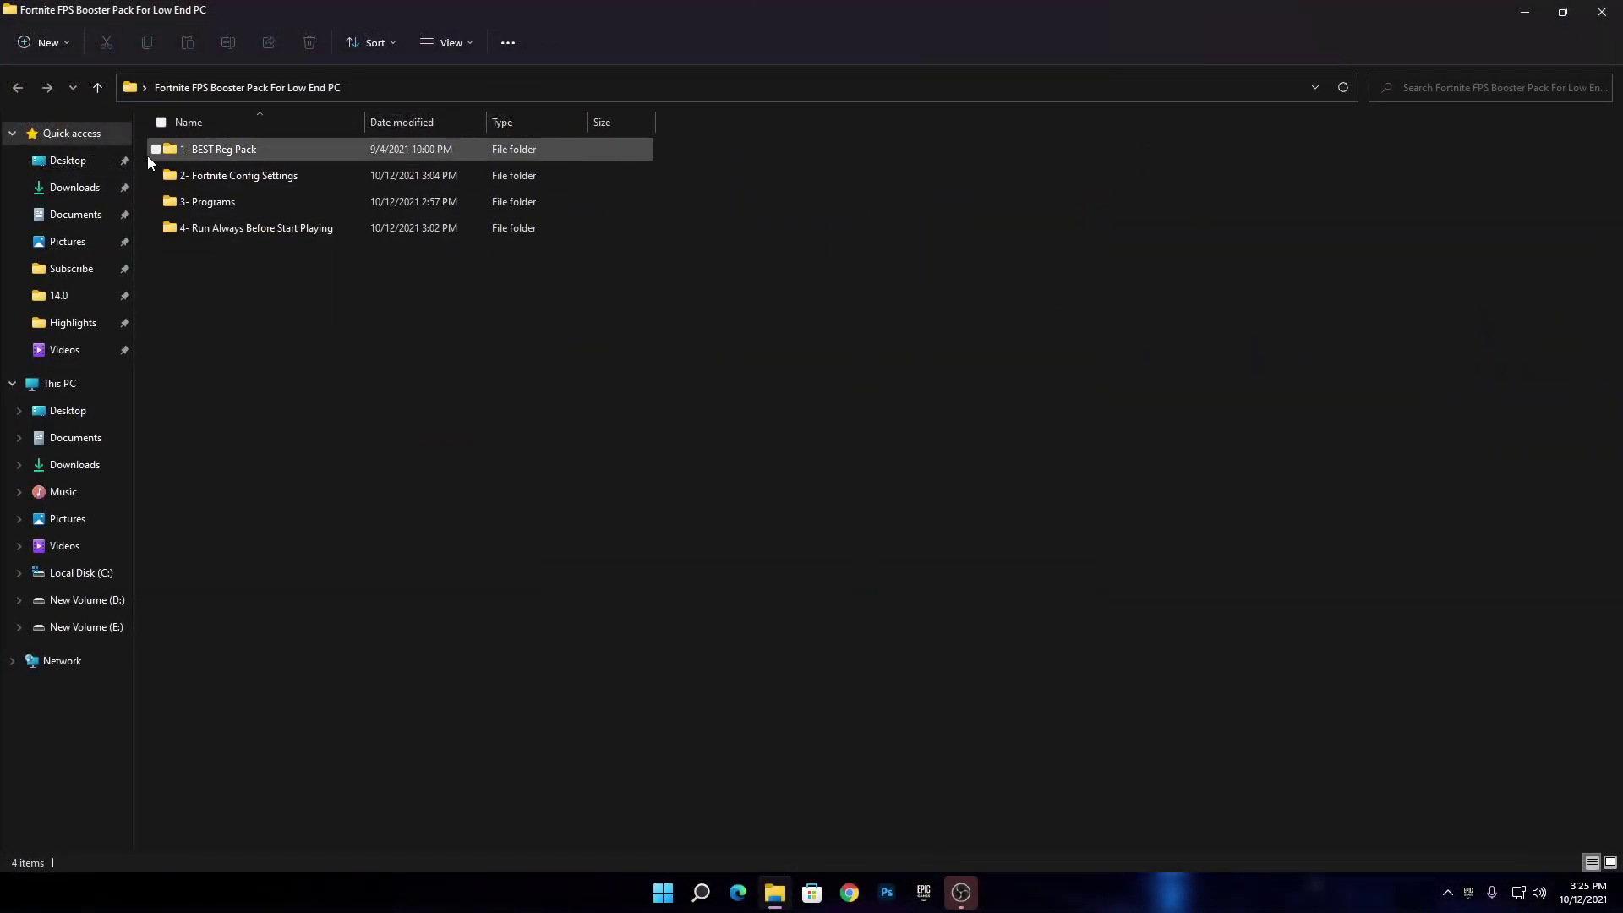
double_click(225, 151)
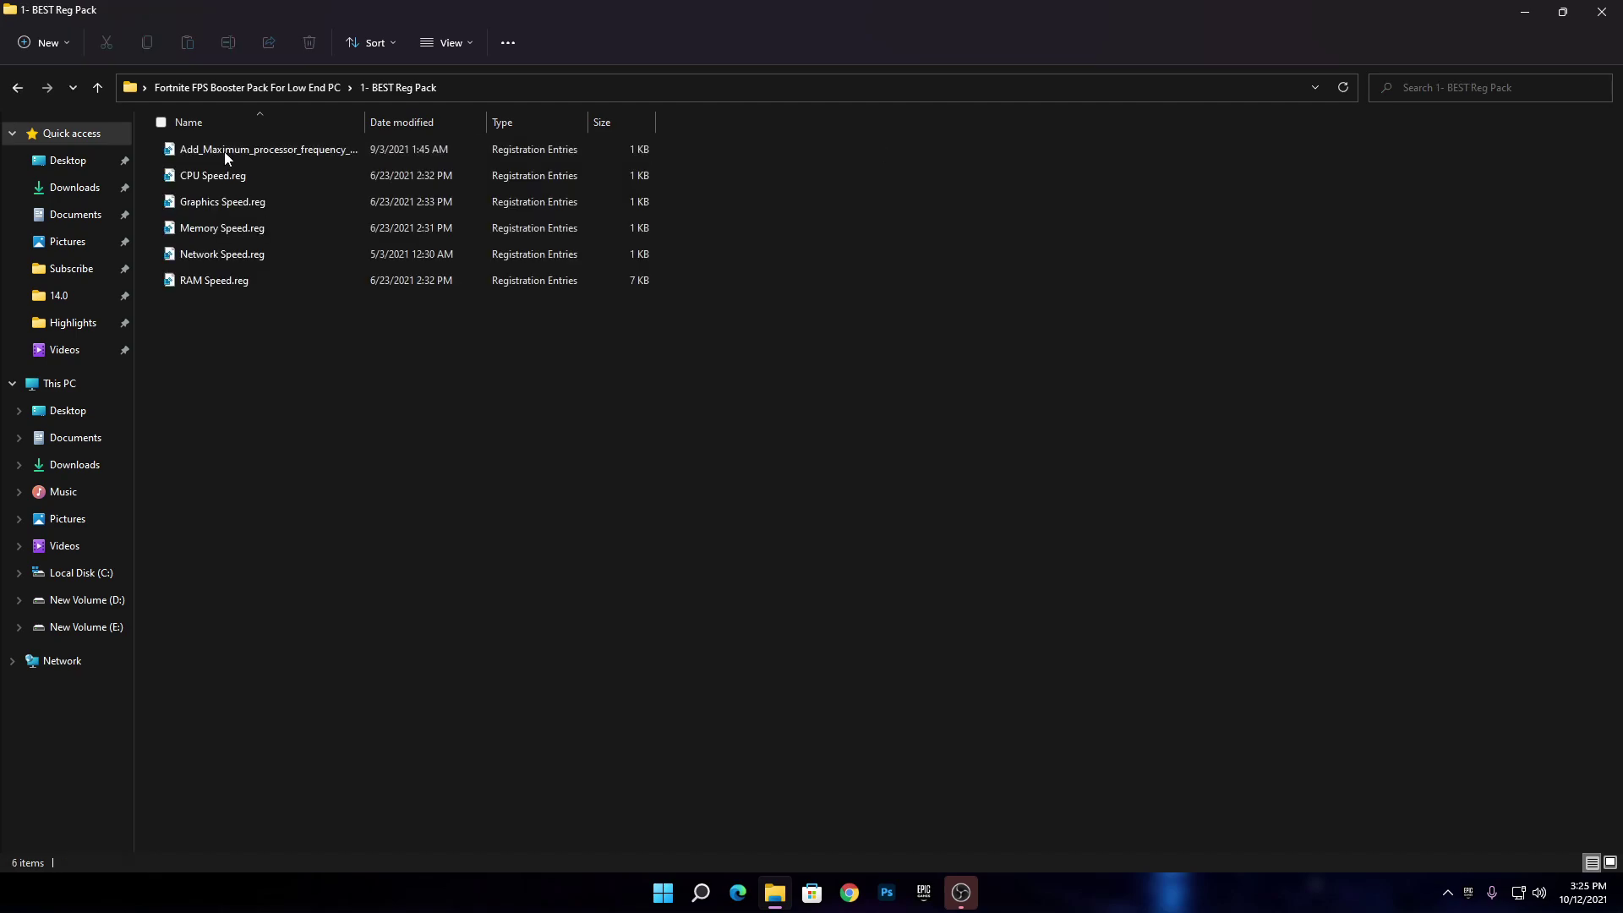
left_click(232, 282)
left_click_drag(248, 306, 254, 157)
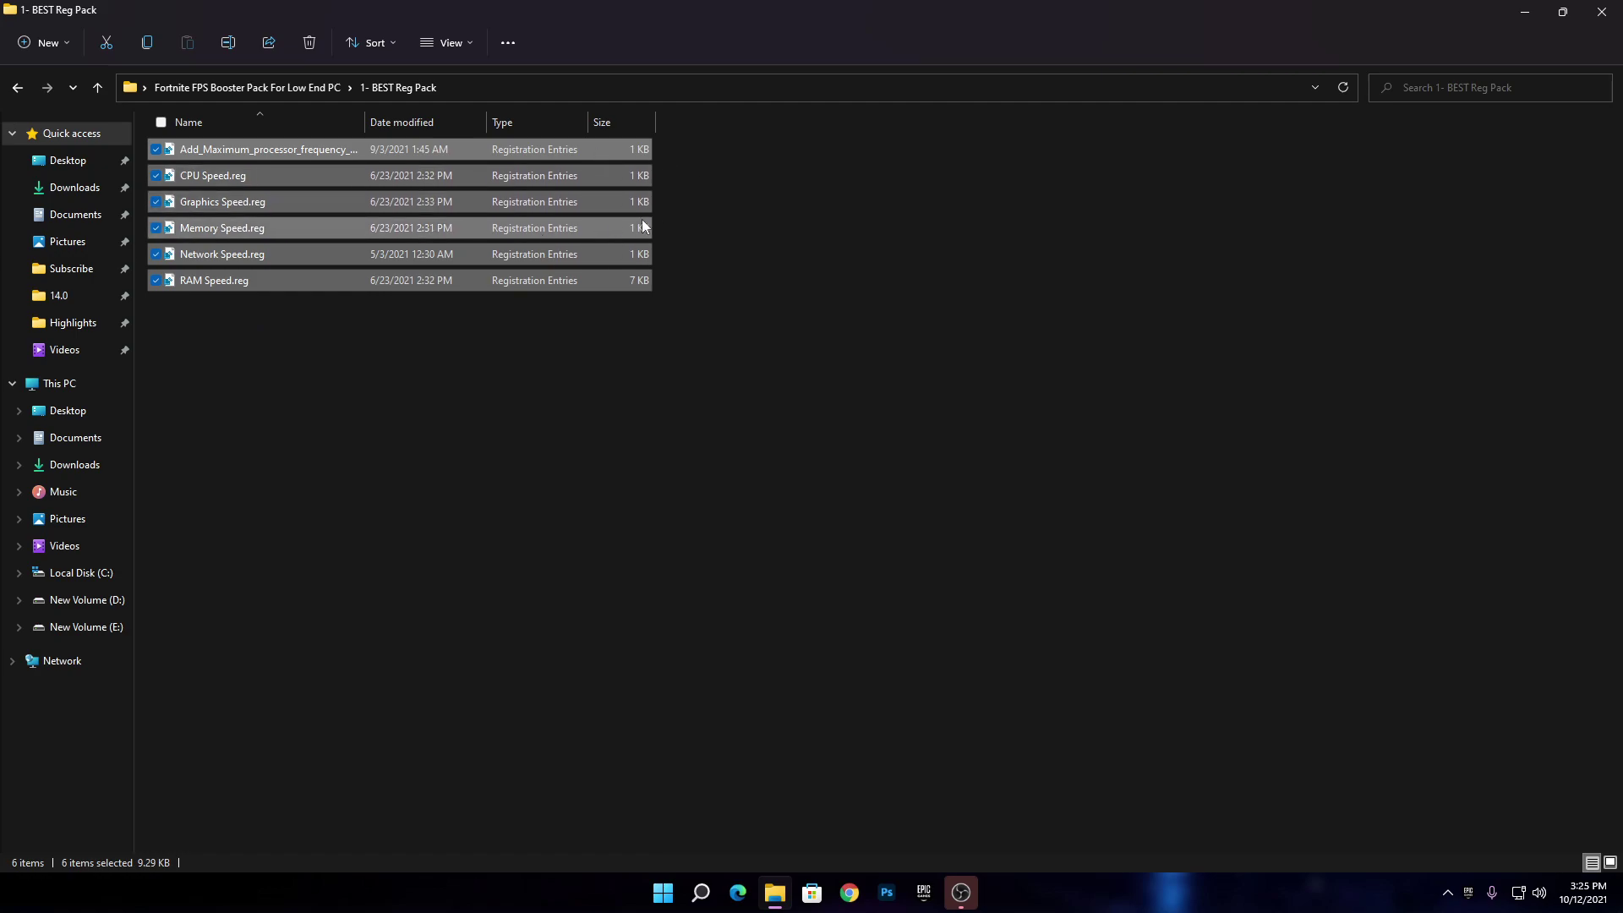
left_click(309, 326)
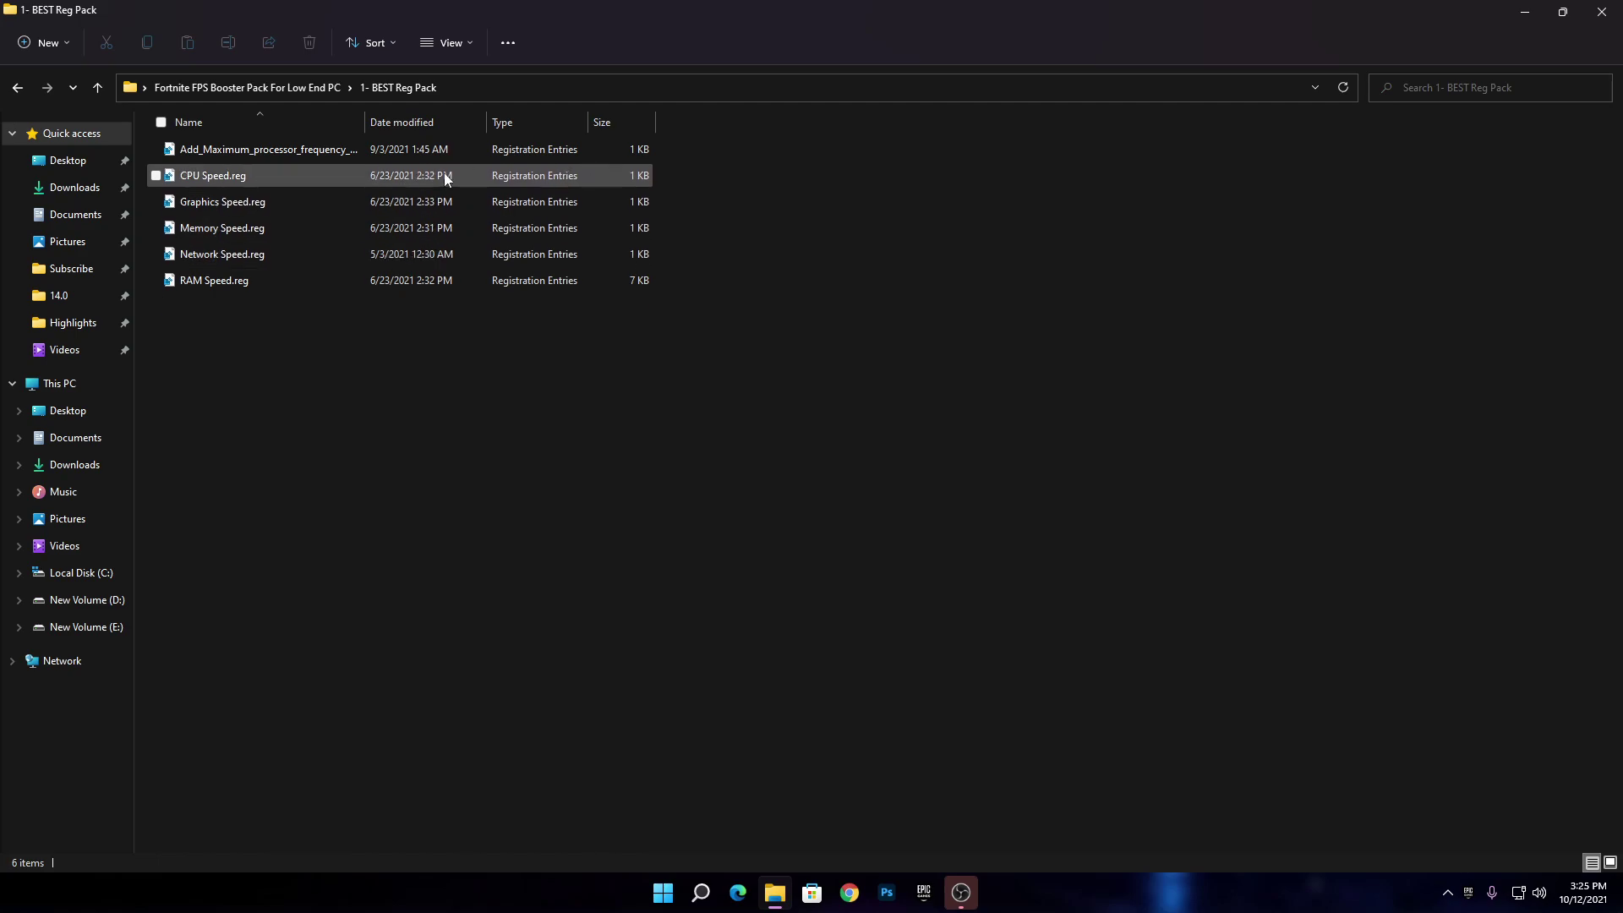
Step: Merge Add_Maximum_processor_frequency_to_Power_Options.reg into the Windows registry, allowing the changes
double_click(259, 152)
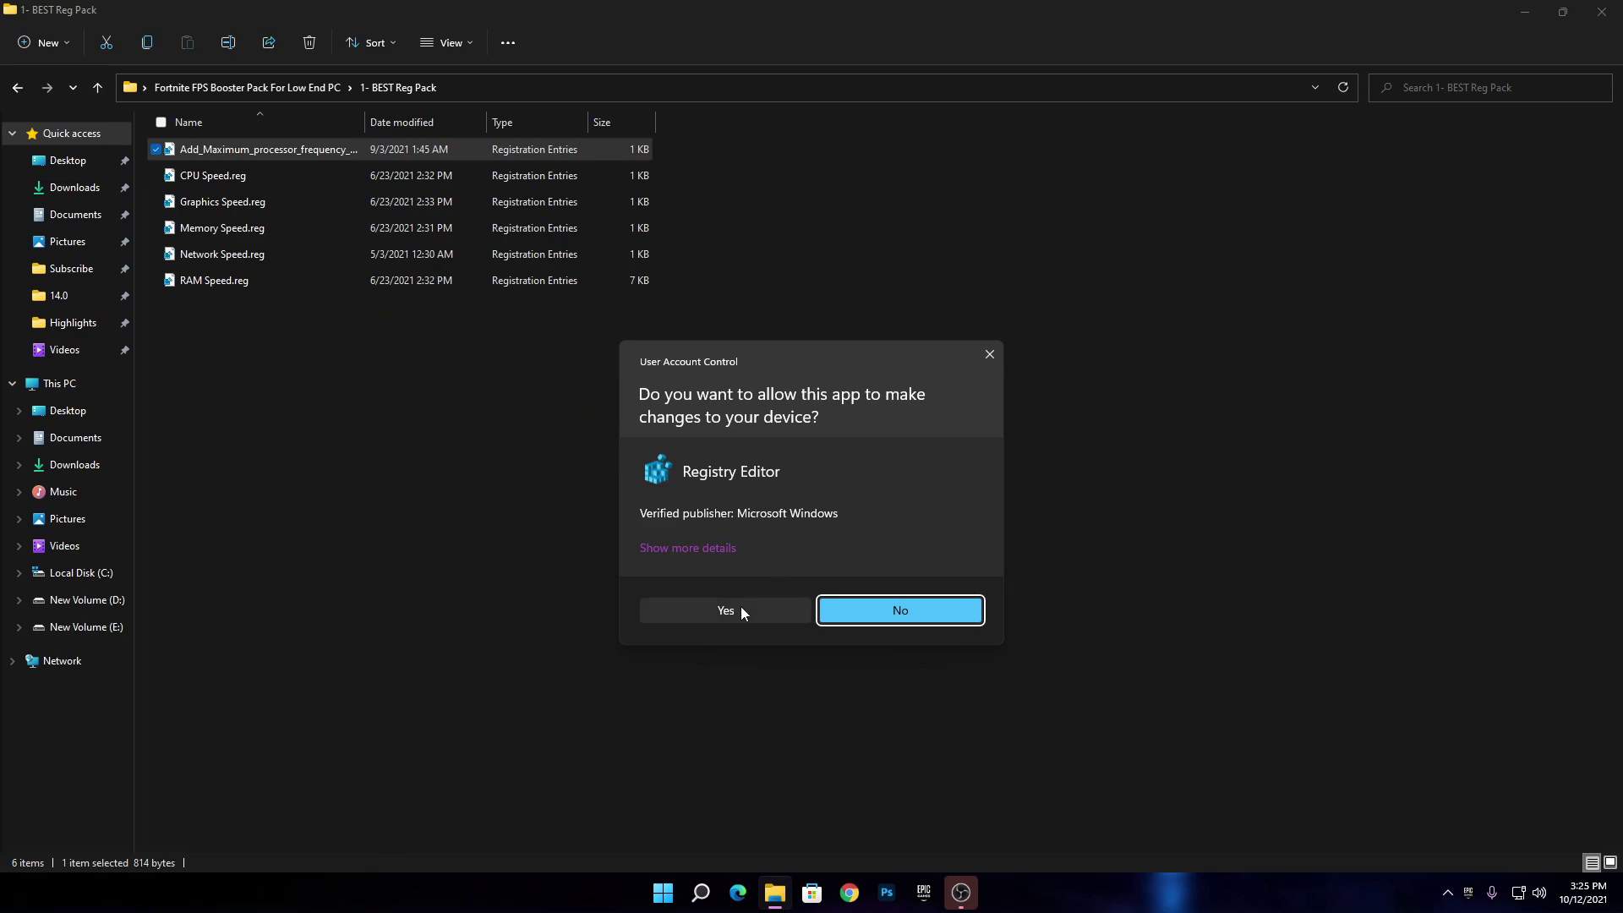
left_click(741, 608)
left_click(940, 470)
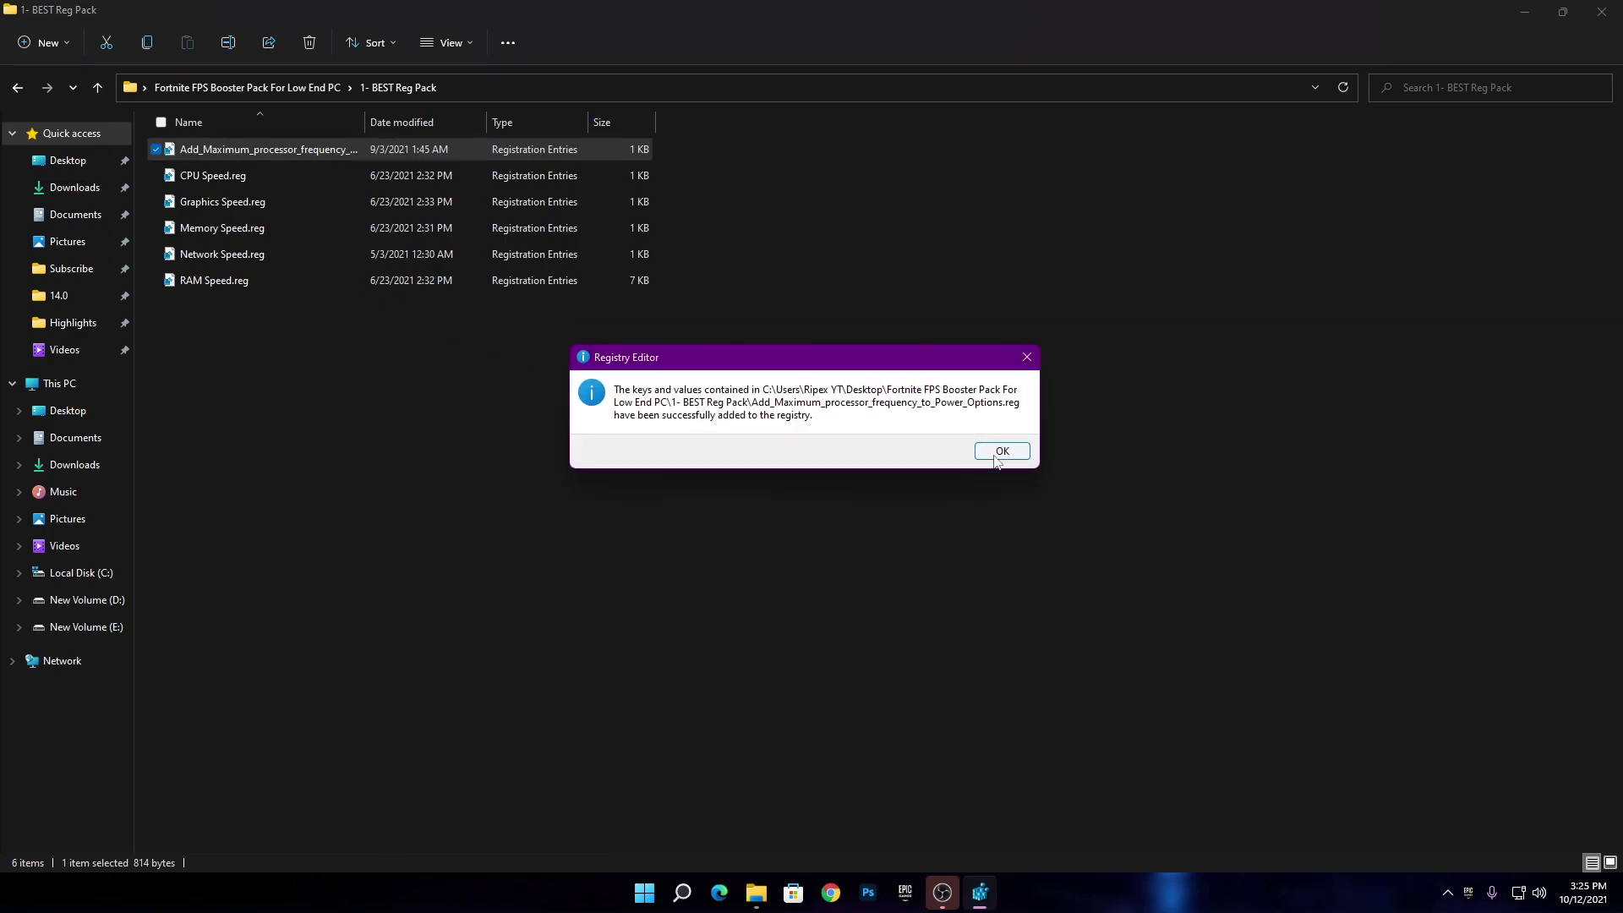
left_click(1003, 451)
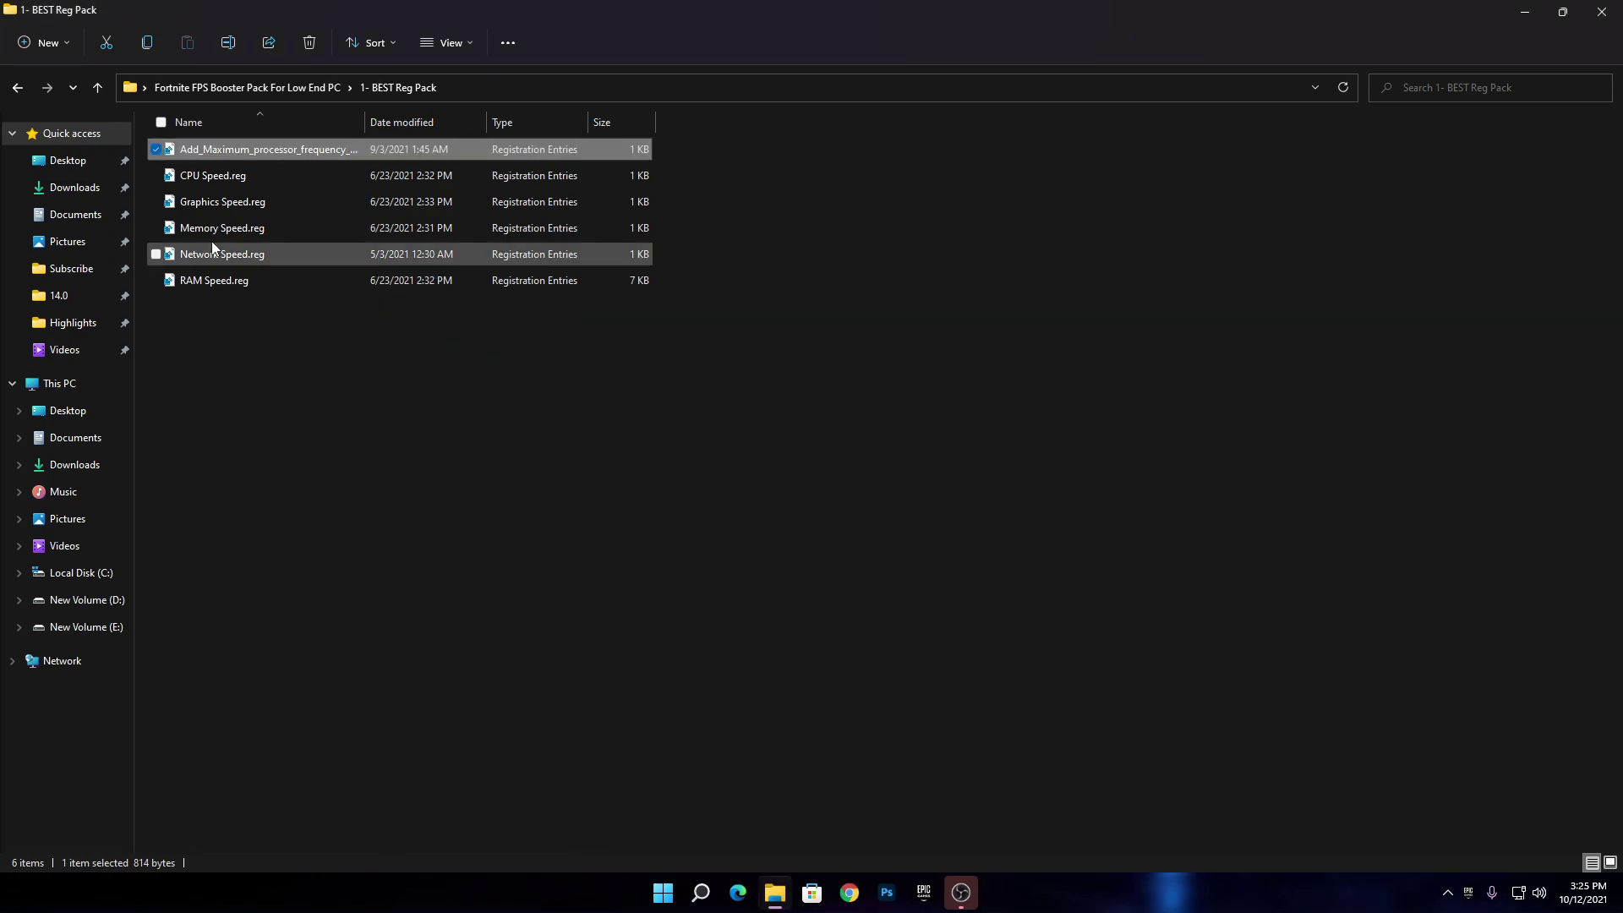
Step: Merge CPU Speed.reg into the Windows registry, allowing the changes
left_click_drag(707, 169, 417, 290)
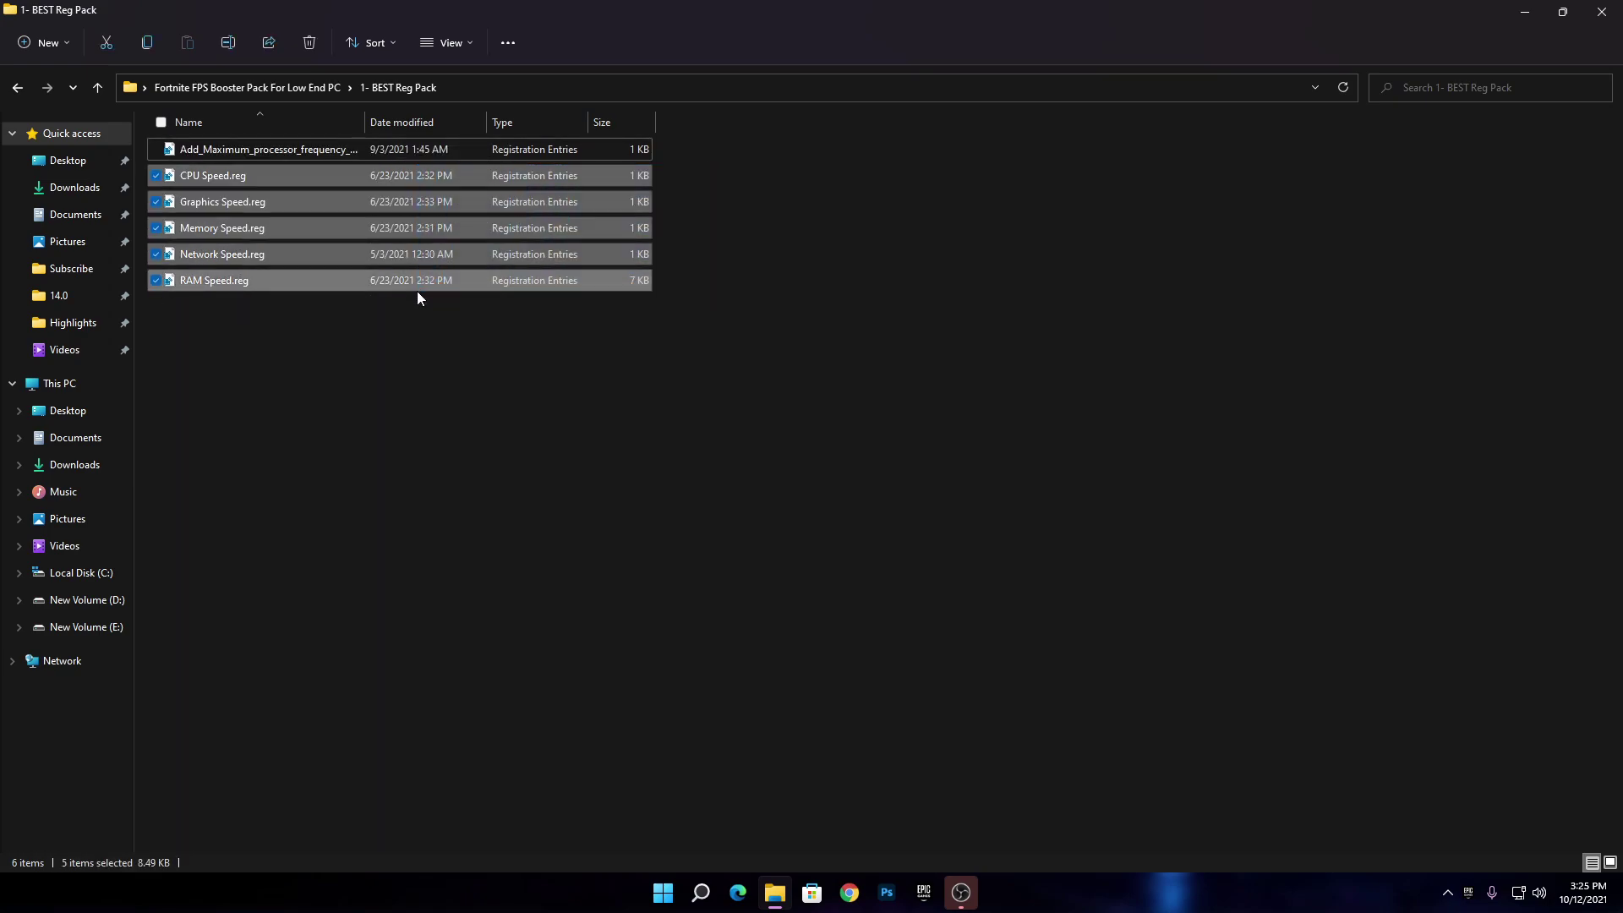
left_click(418, 294)
double_click(234, 176)
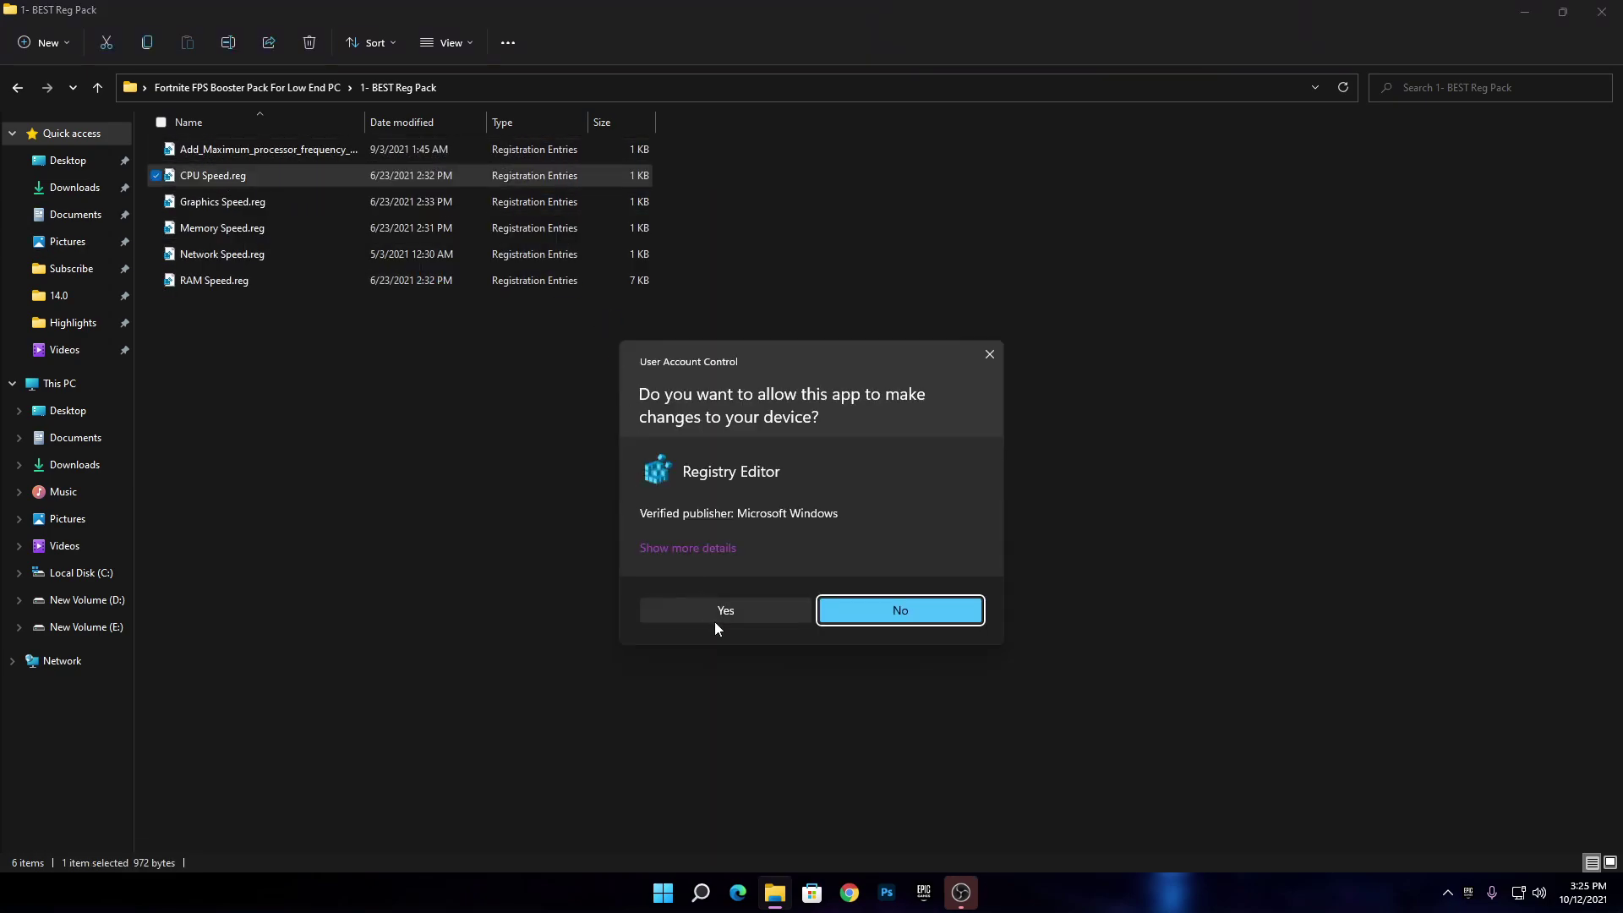
left_click(715, 610)
left_click(937, 470)
left_click(1003, 452)
Step: Merge Graphics Speed.reg into the Windows registry, allowing the changes
double_click(228, 202)
left_click(729, 609)
left_click(937, 470)
left_click(997, 455)
Step: Merge Memory Speed.reg into the Windows registry, allowing the changes
double_click(362, 228)
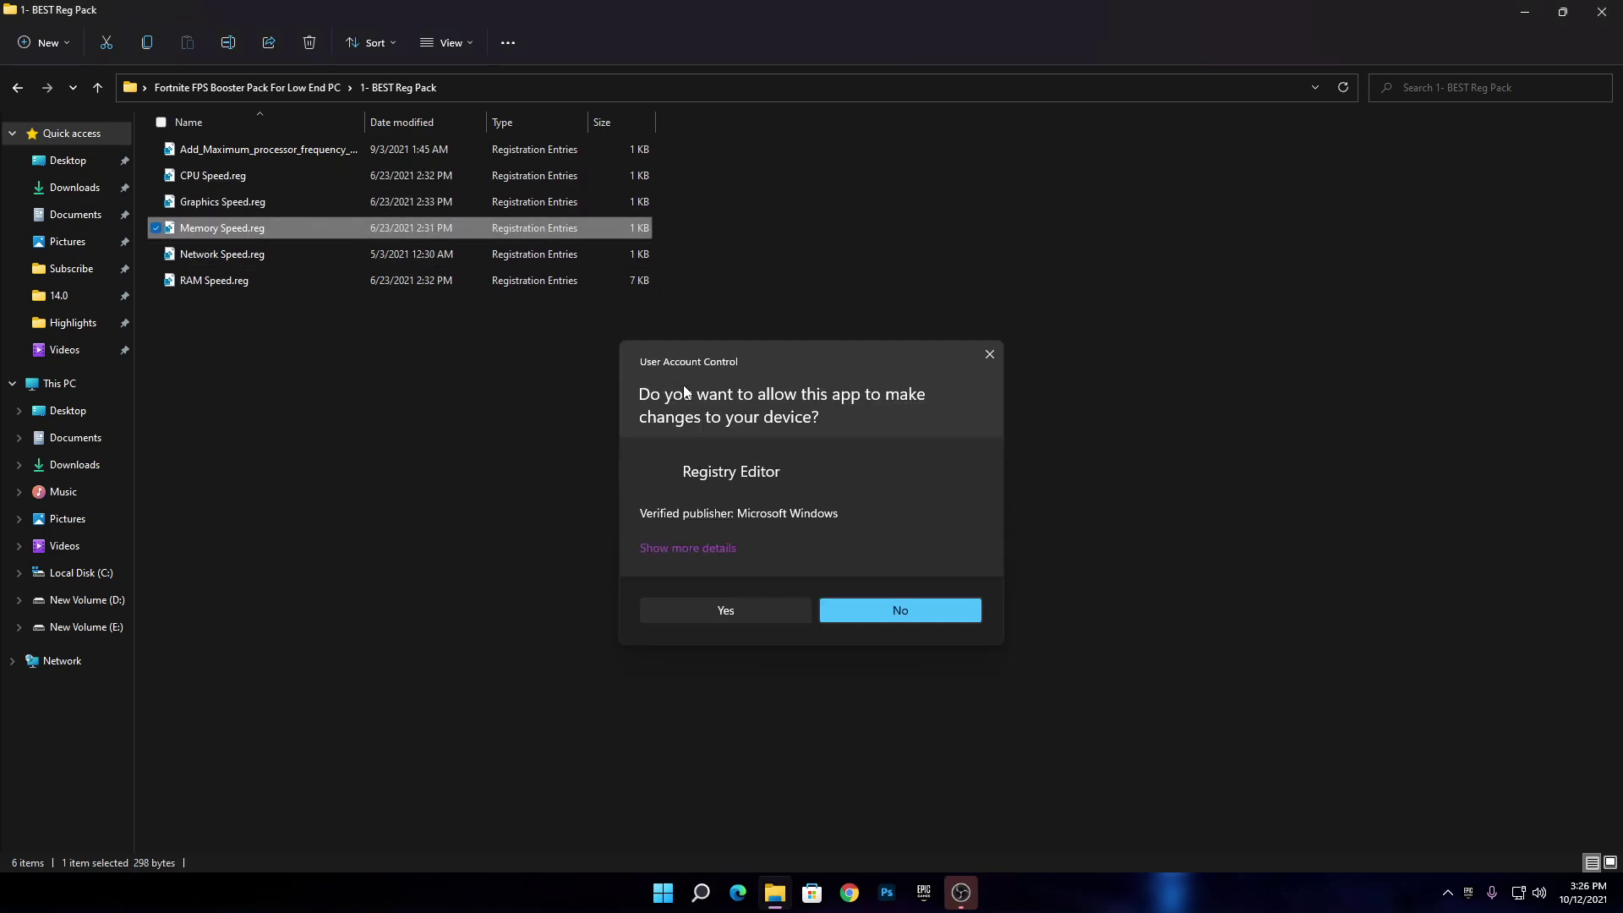
left_click(759, 607)
left_click(939, 470)
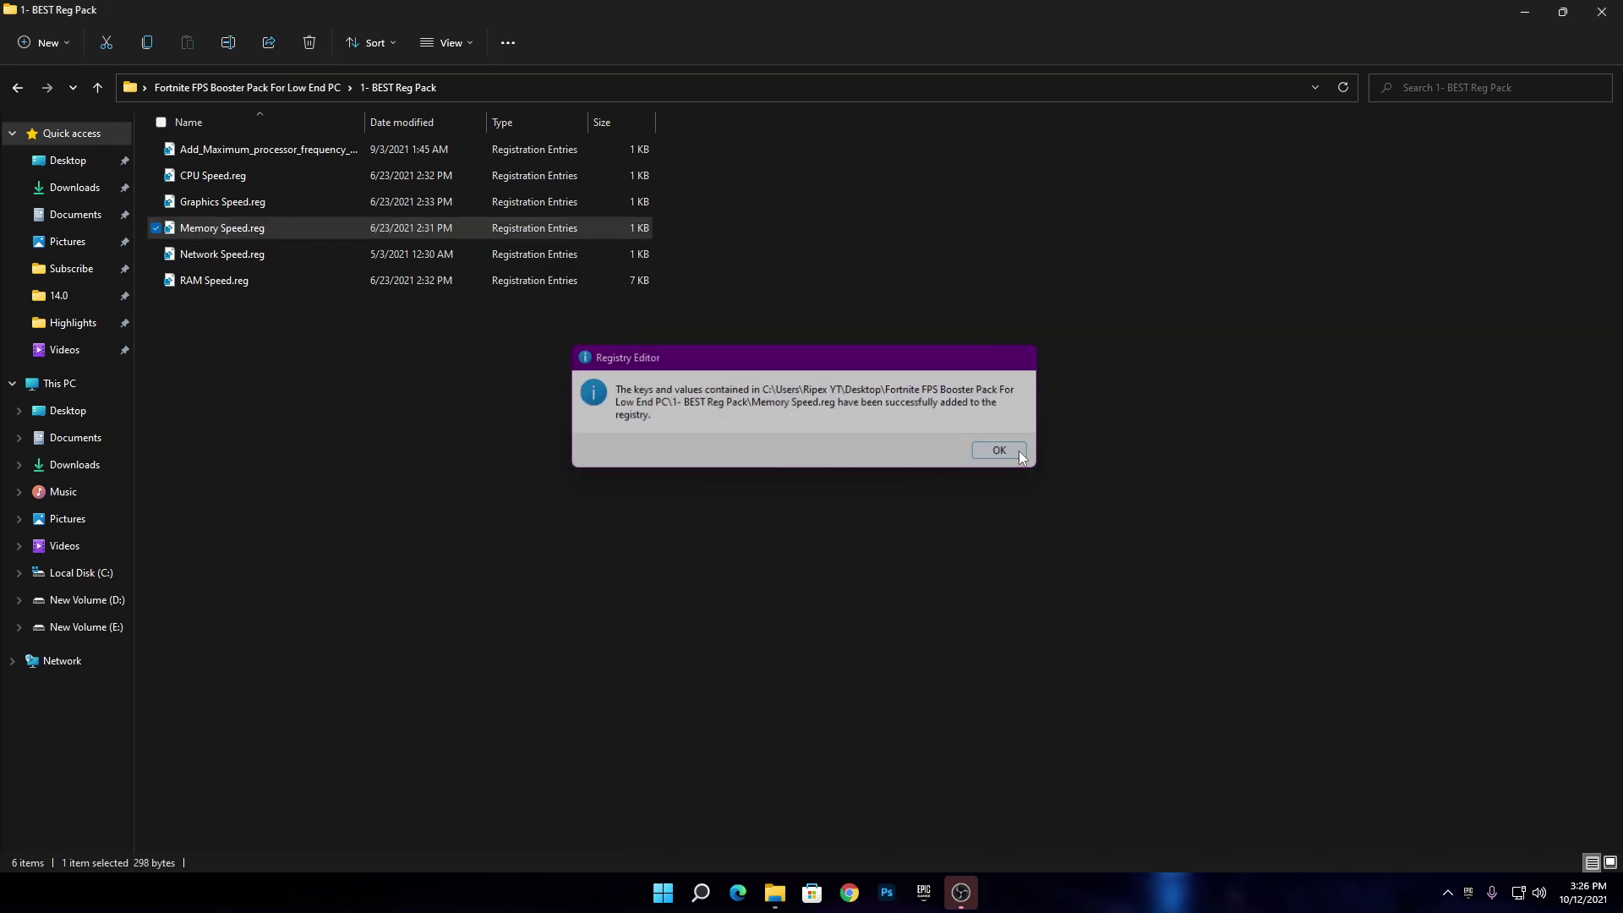
left_click(997, 453)
Step: Merge Network Speed.reg into the Windows registry, allowing the changes
left_click(312, 250)
left_click(717, 609)
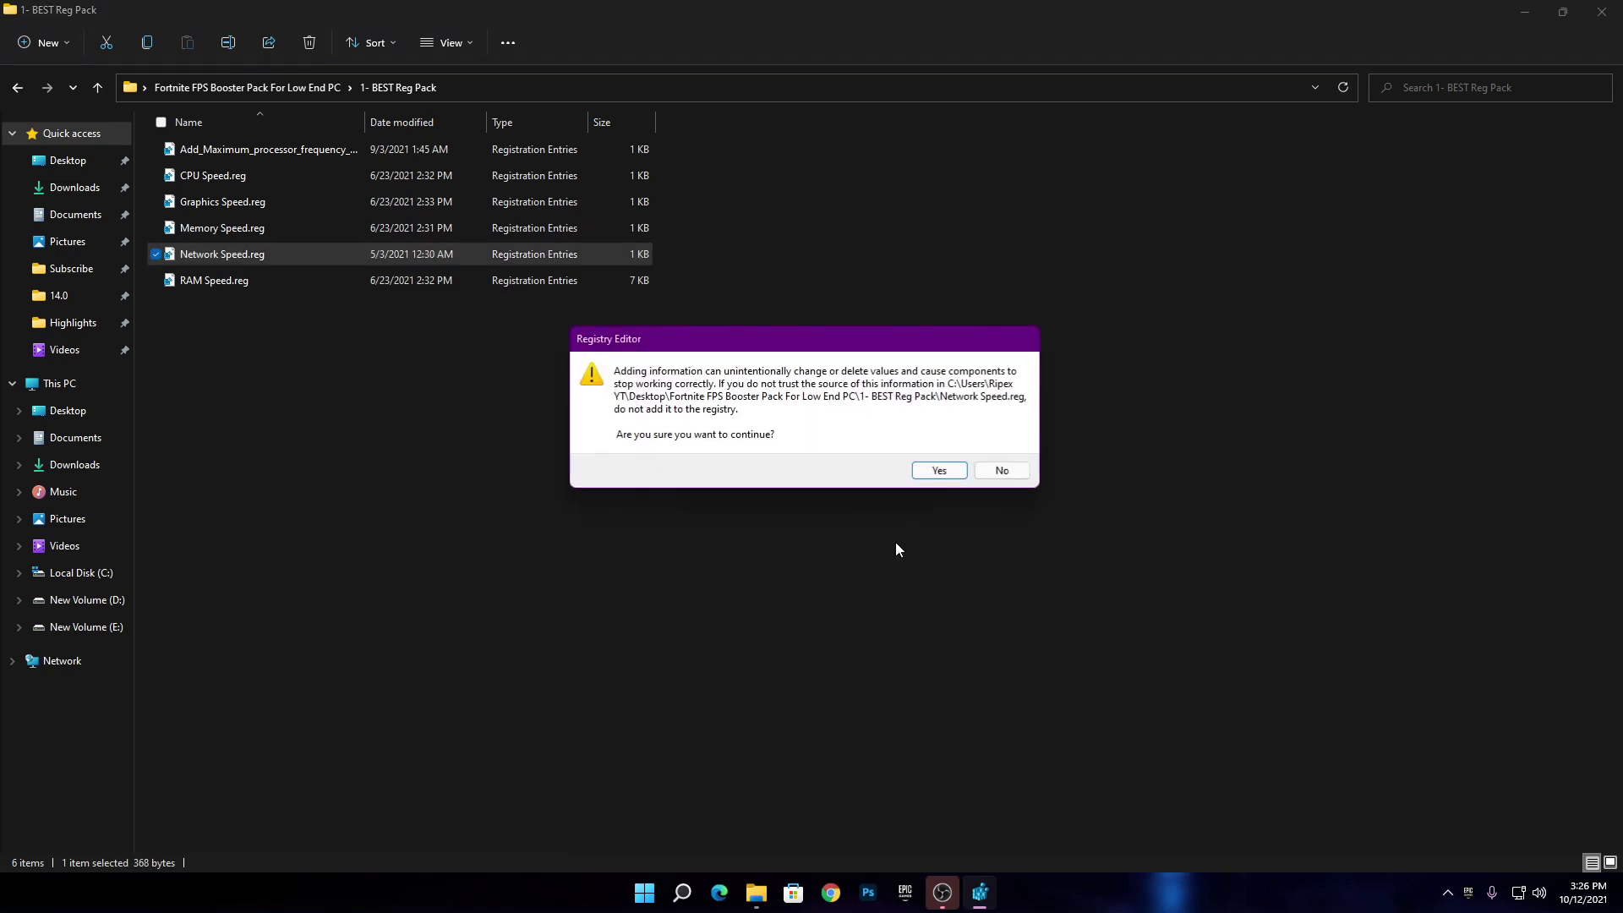
left_click(937, 470)
left_click(1014, 453)
Step: Merge RAM Speed.reg into the Windows registry, allowing the changes
double_click(262, 287)
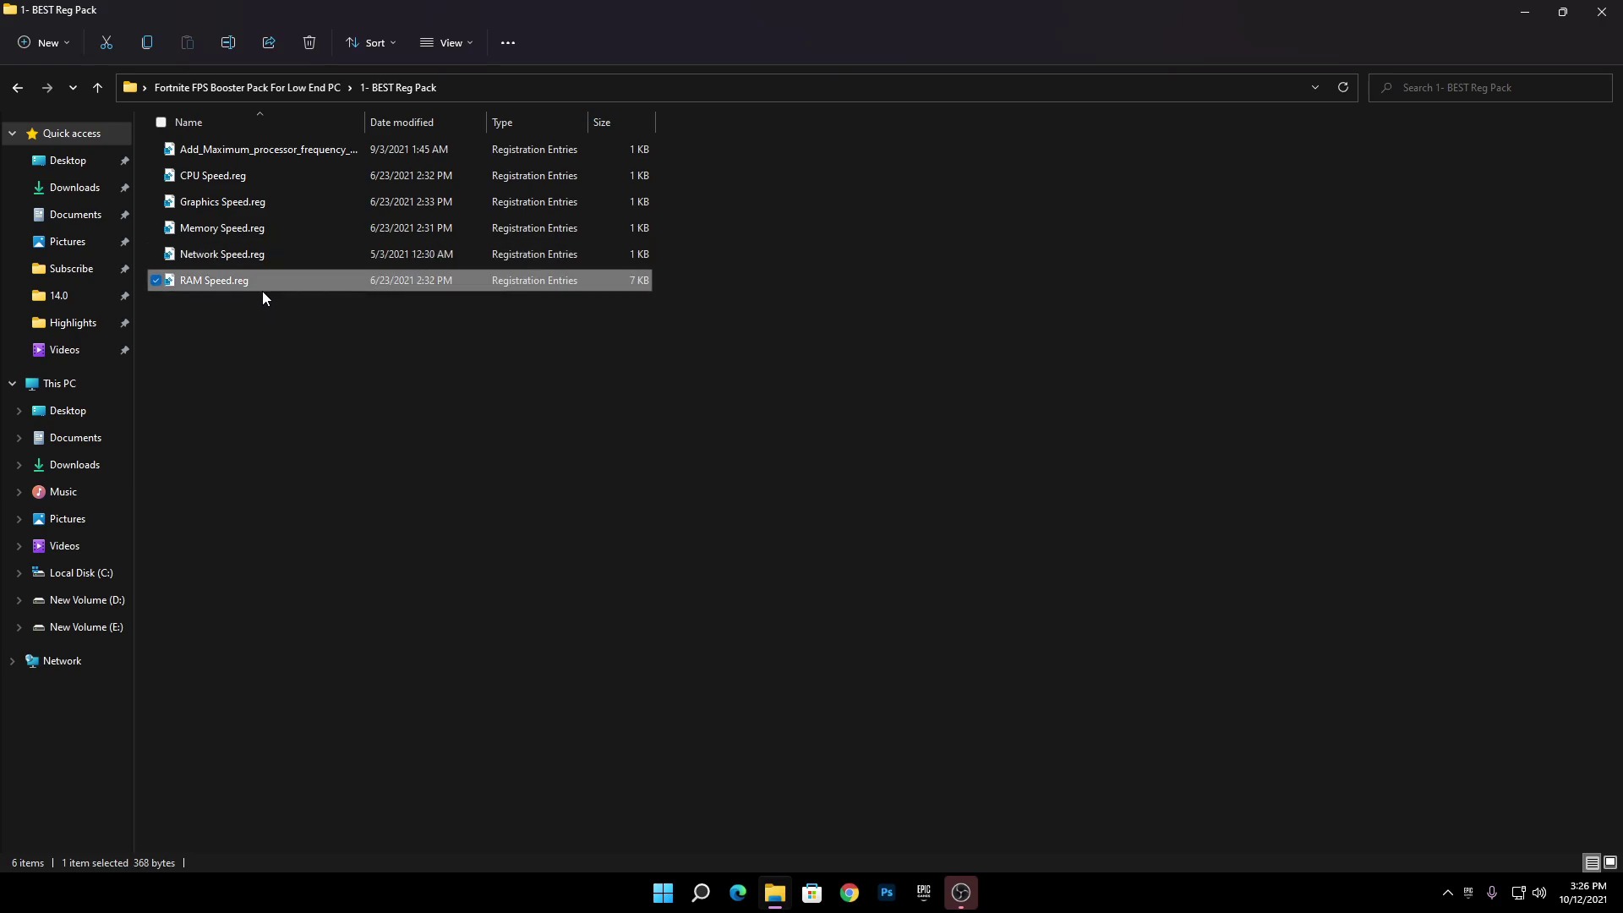
left_click(752, 607)
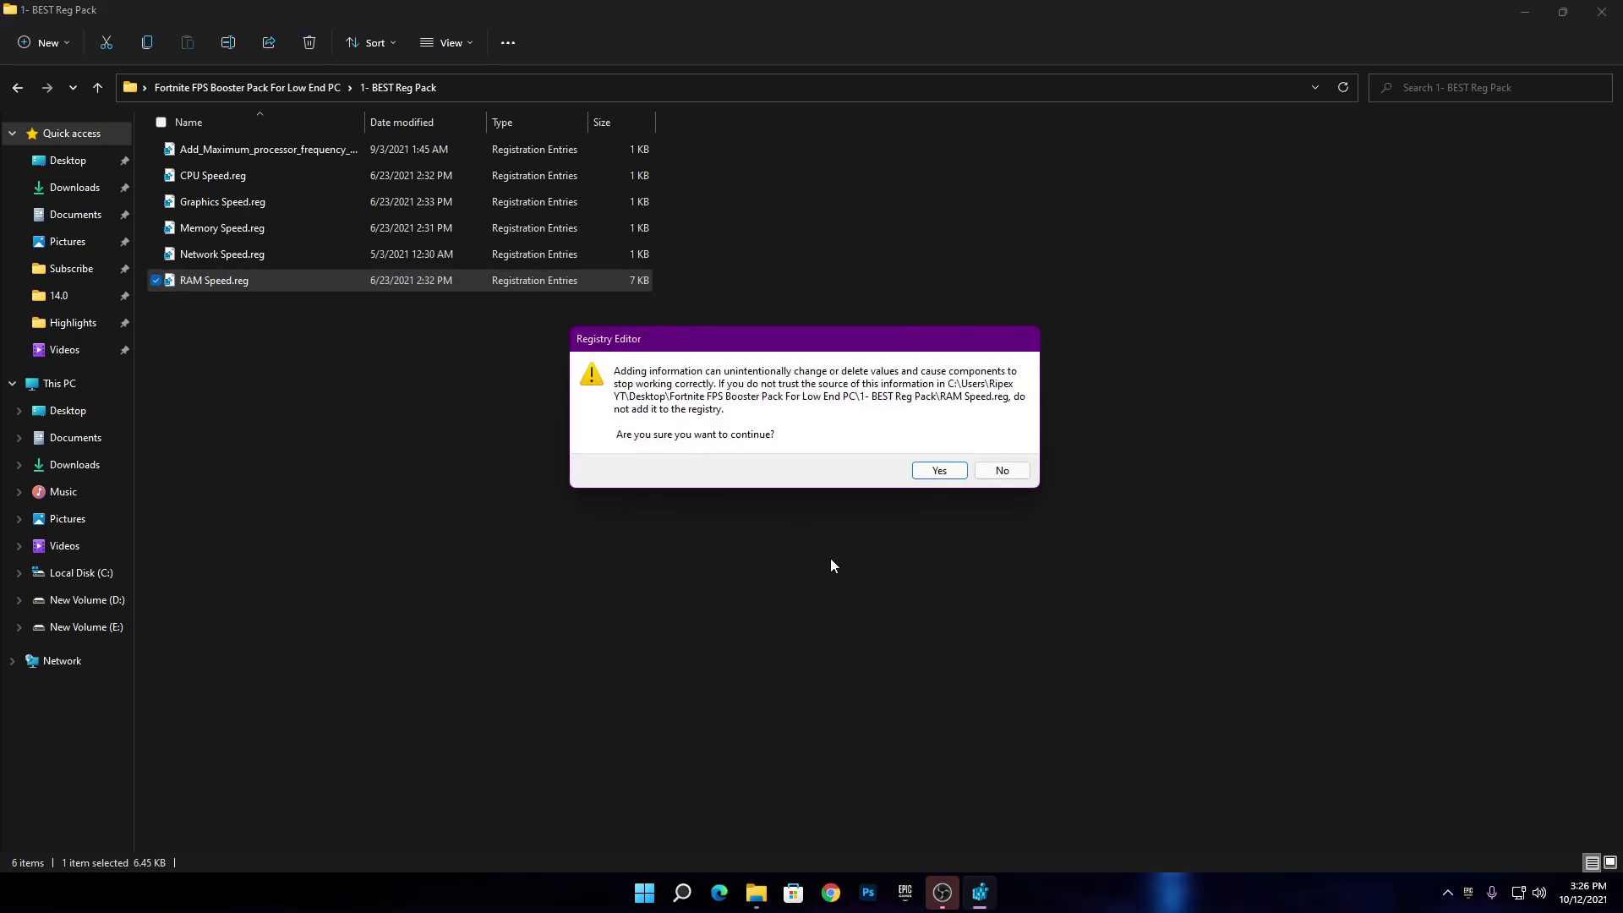
left_click(933, 468)
left_click(999, 448)
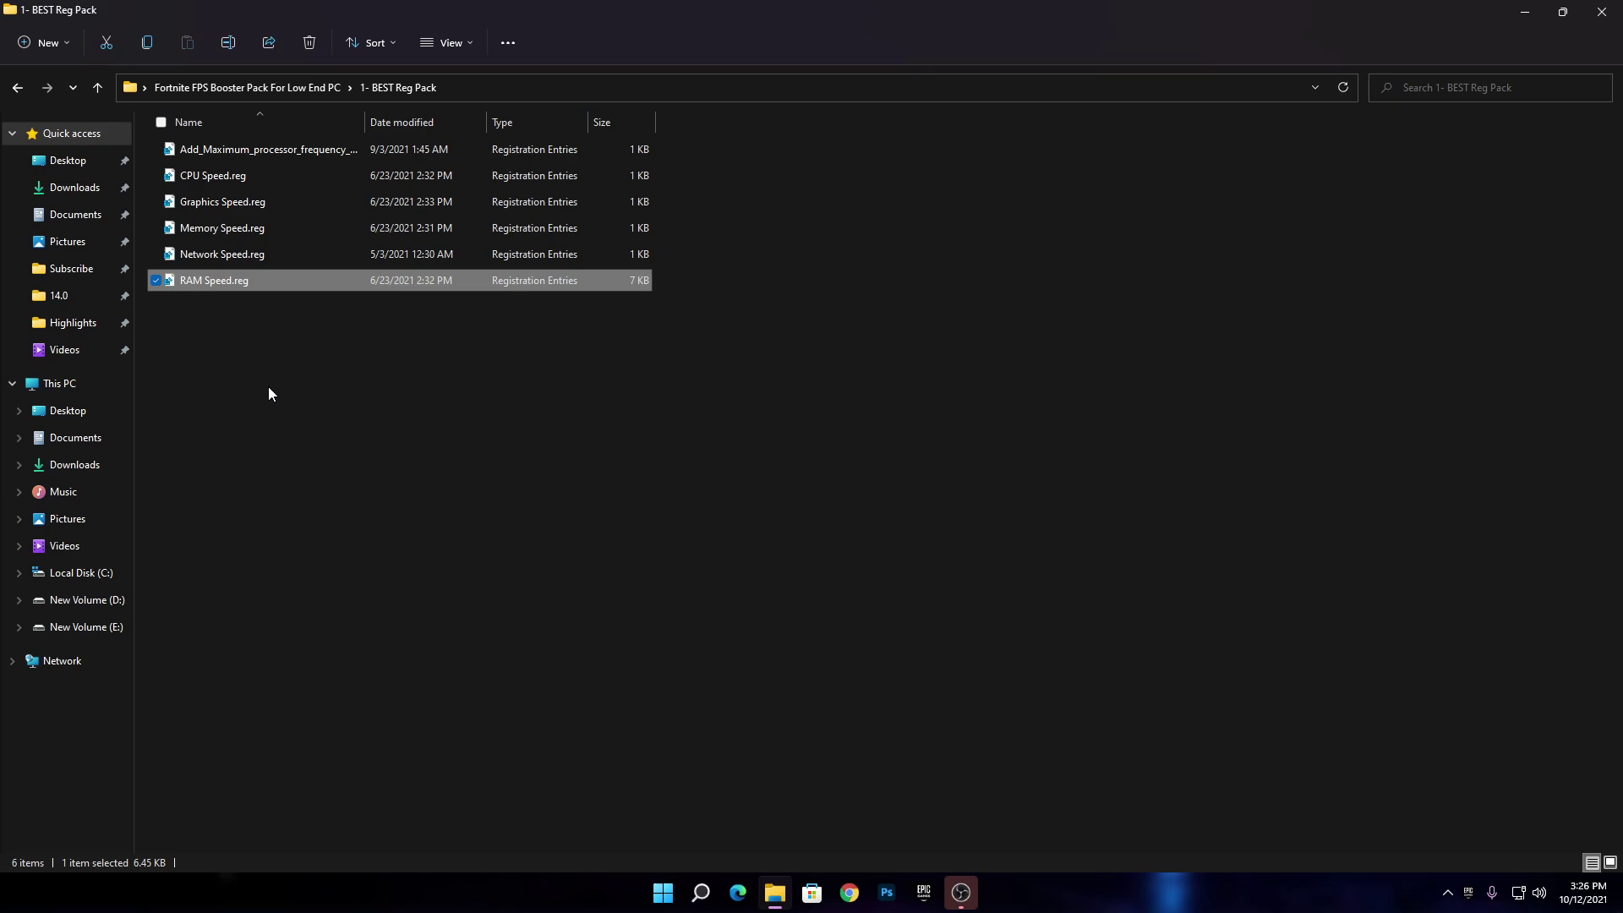
Step: Go to the pack's 2- Fortnite Config Settings folder and open GameUserSettings.ini in a maximized Notepad window
left_click(226, 90)
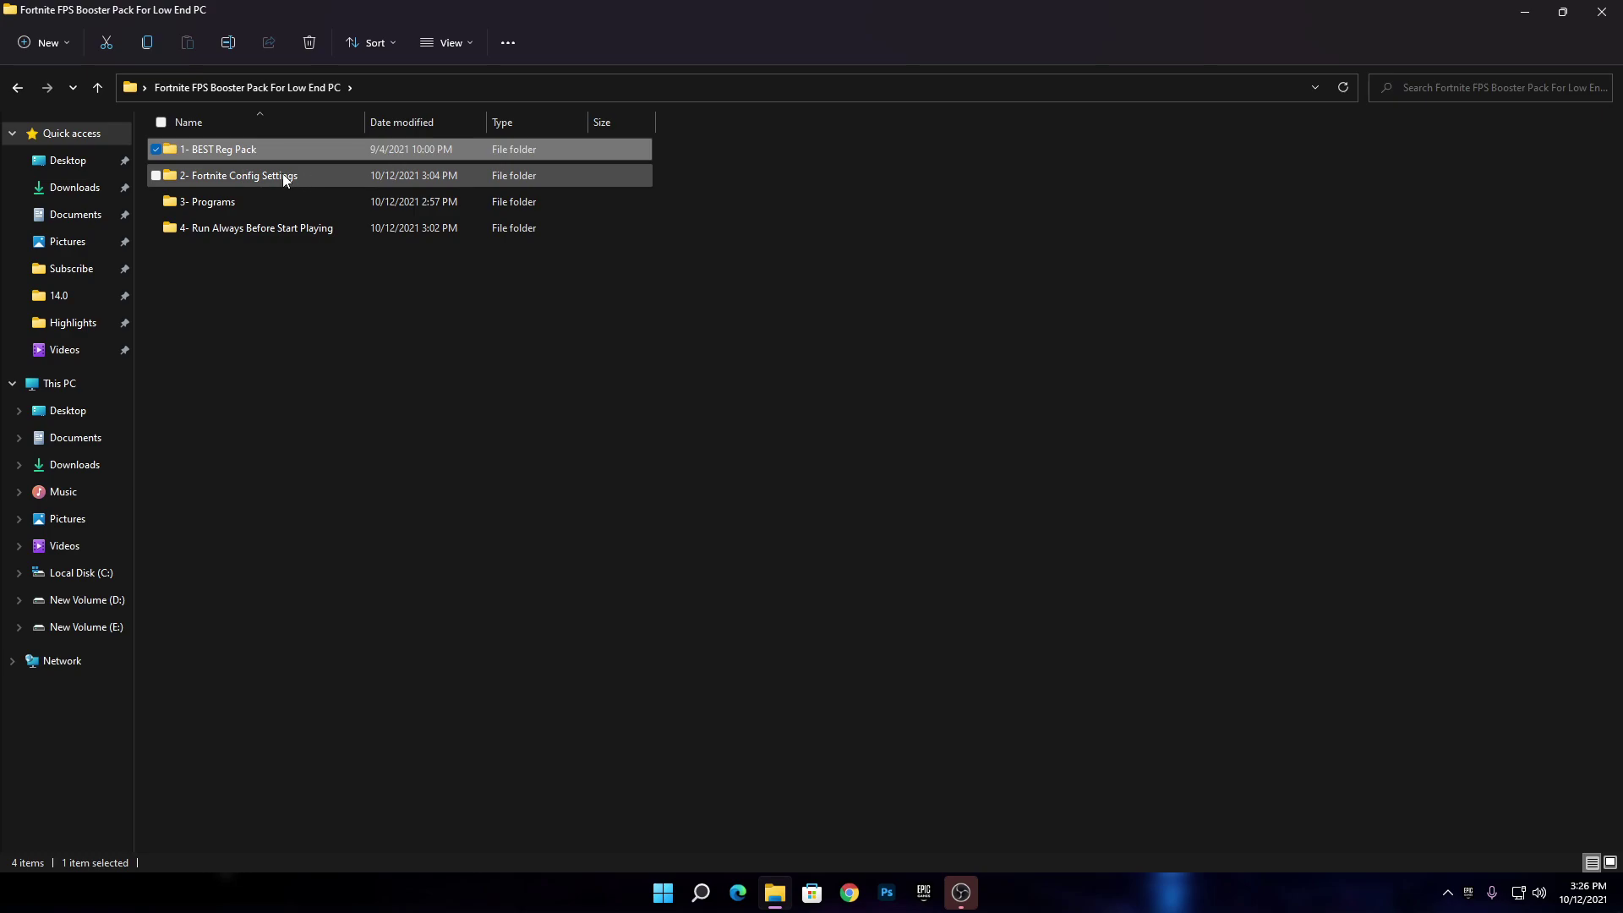
double_click(233, 178)
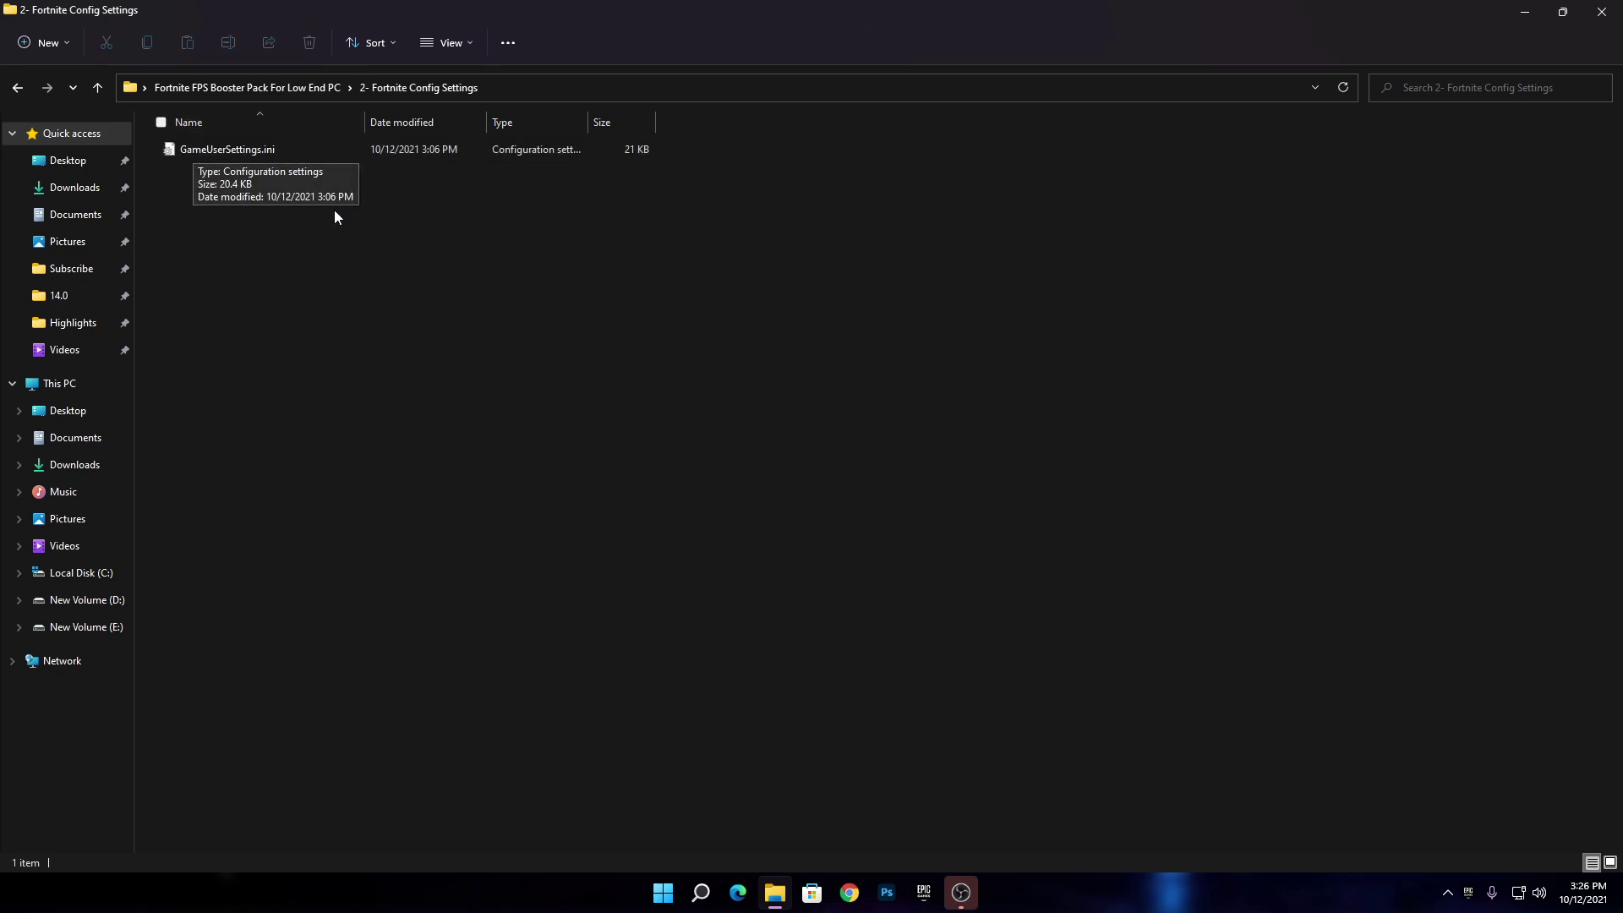
right_click(207, 149)
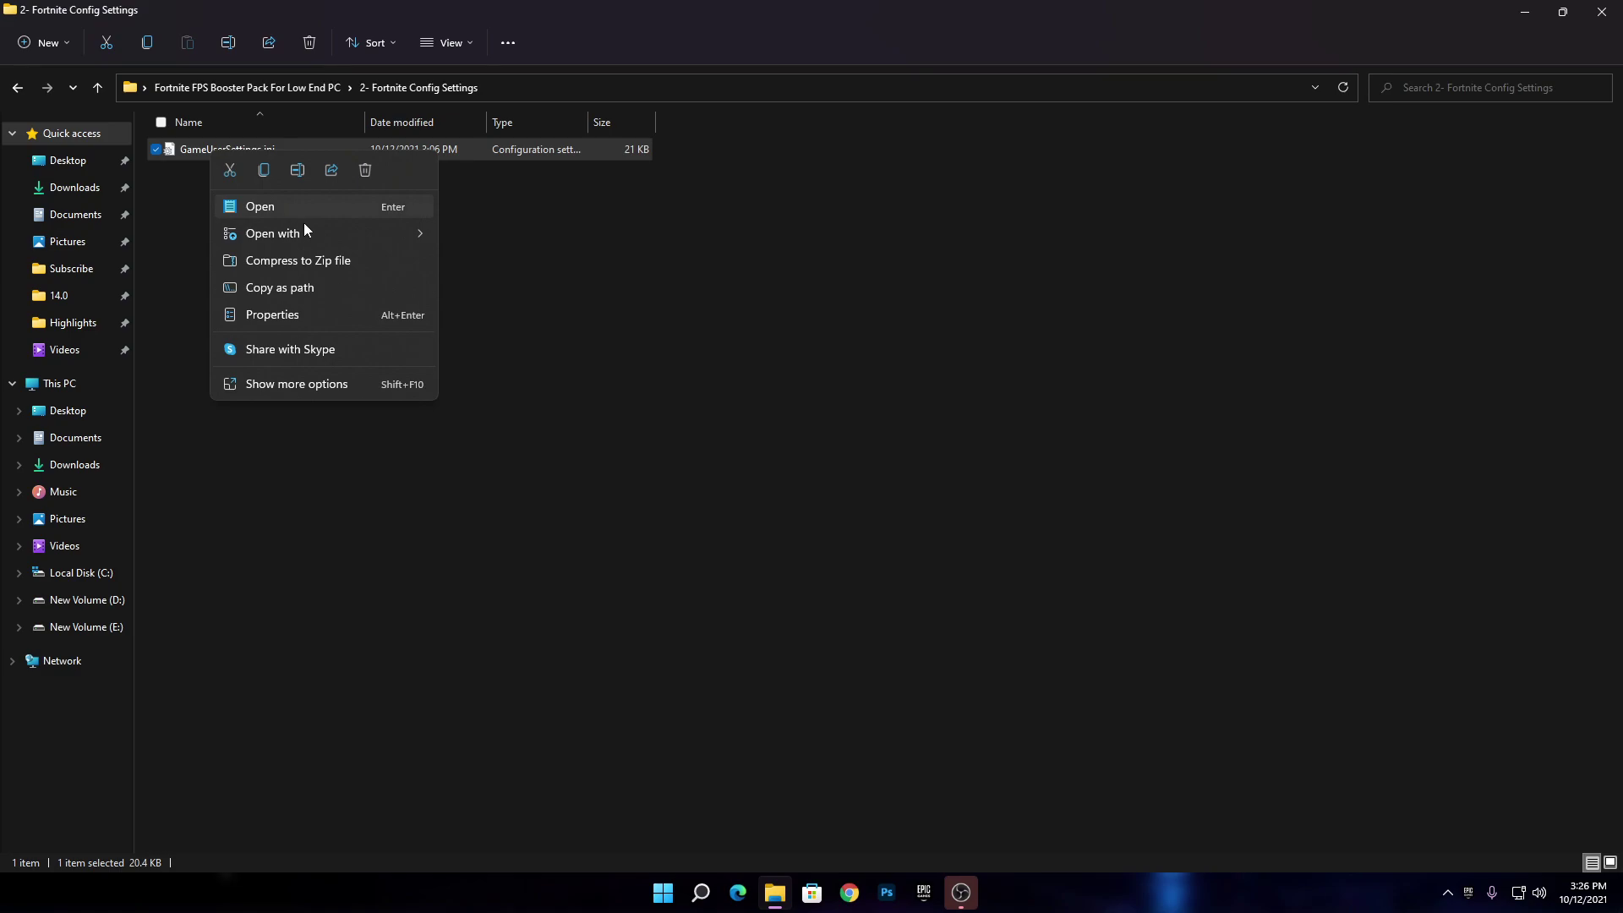
mouse_move(312, 235)
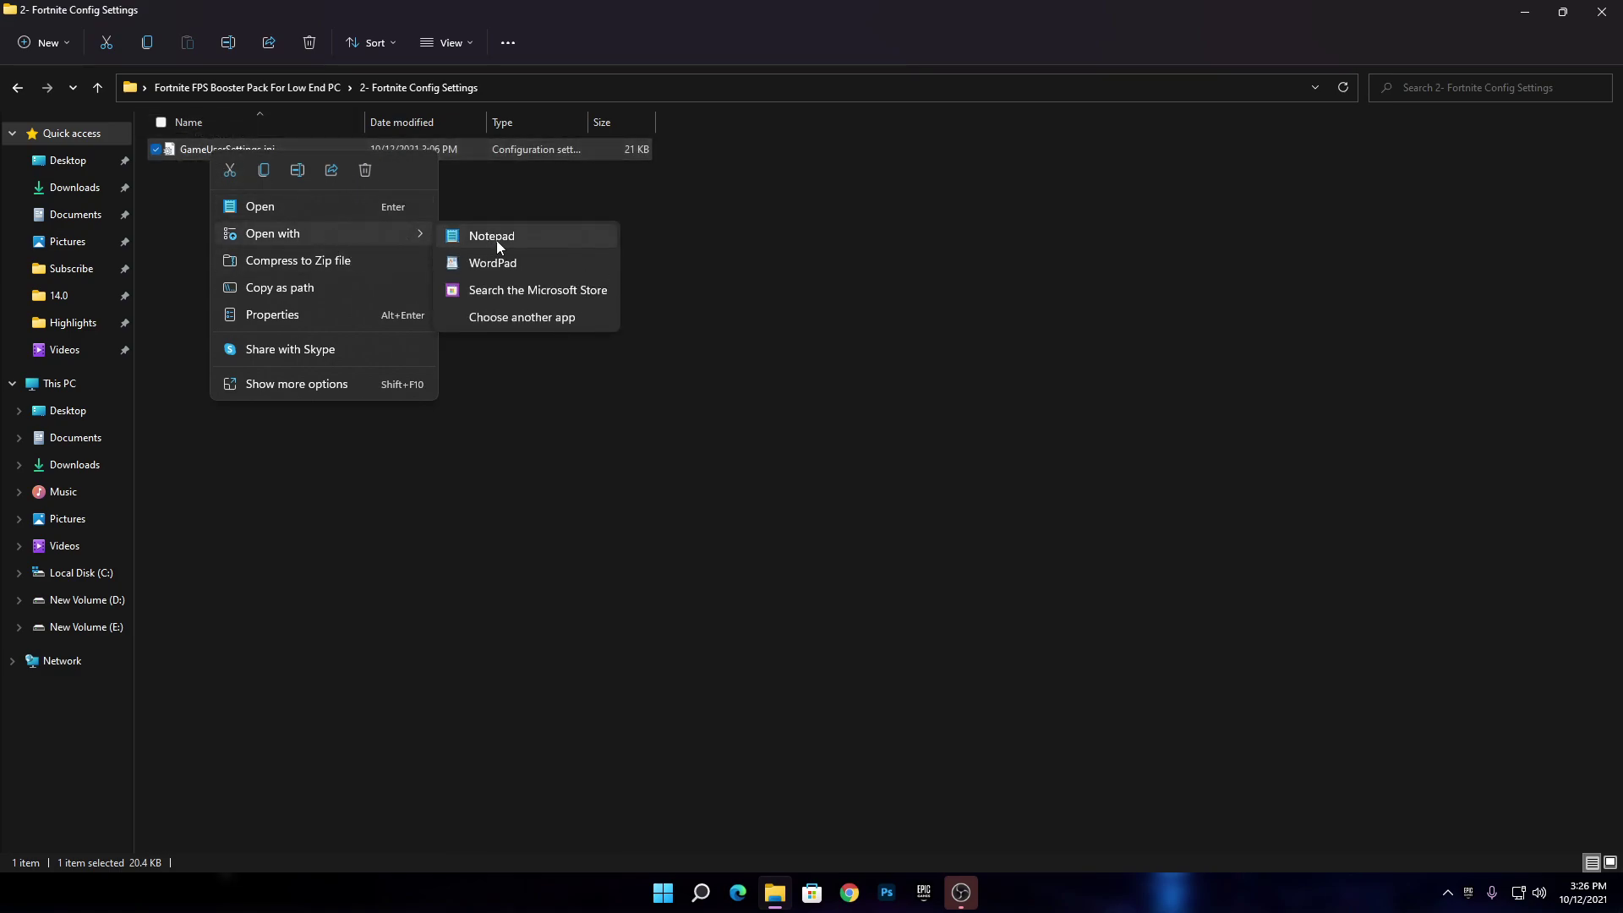
left_click(497, 242)
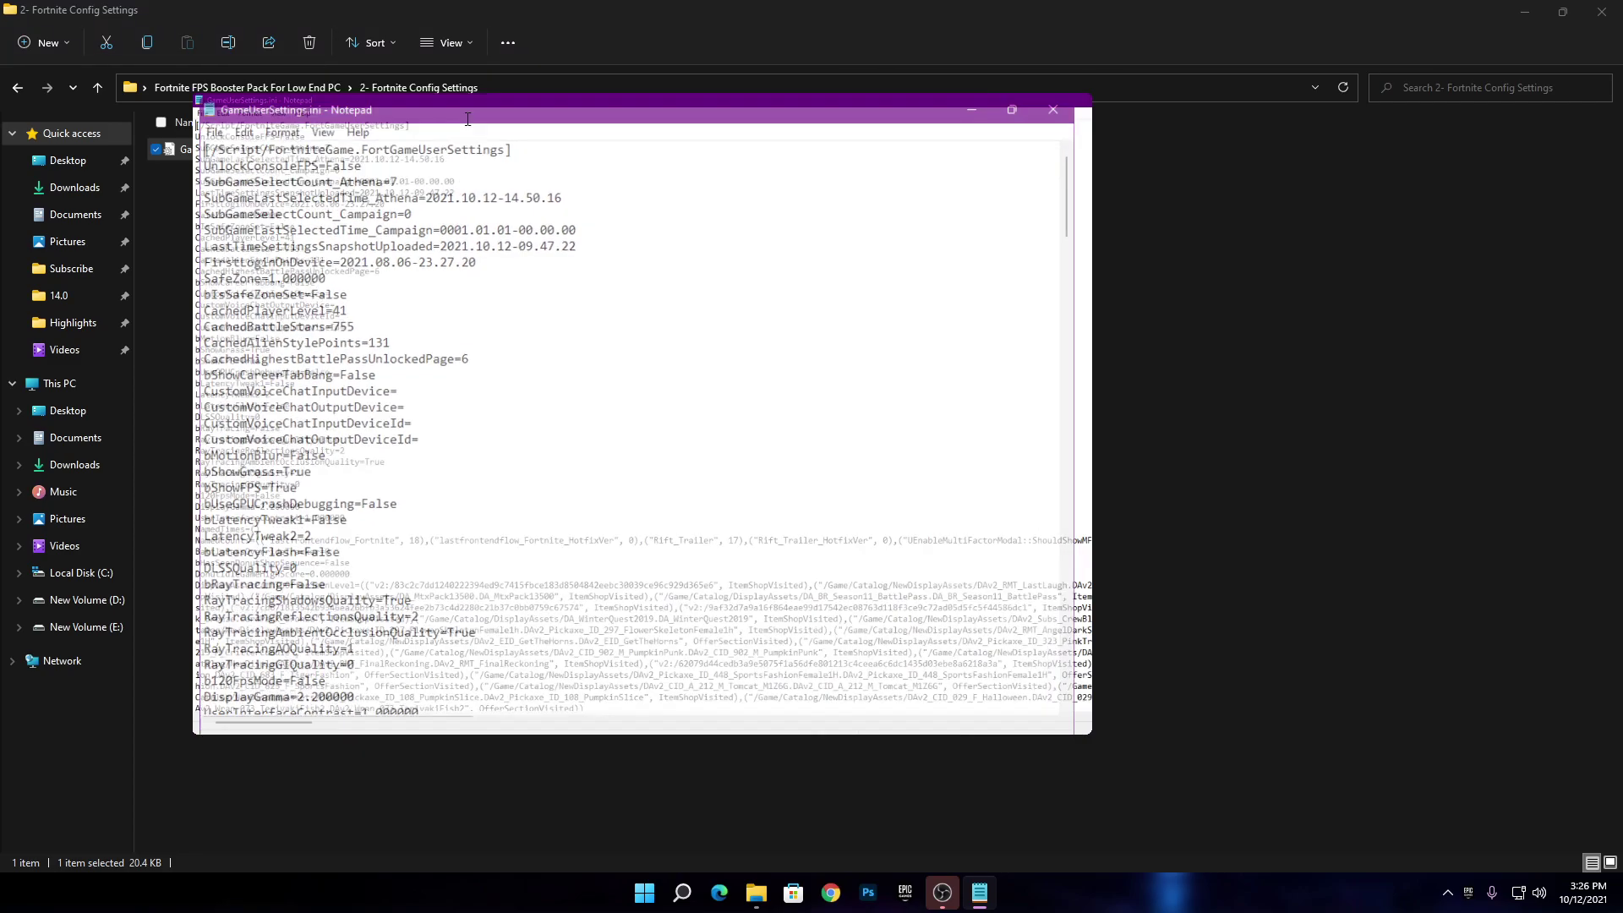
double_click(470, 118)
Step: Look through the resolution, frame rate and scalability settings in GameUserSettings.ini and close the file
scroll(338, 430, "down", 15)
scroll(214, 485, "down", 5)
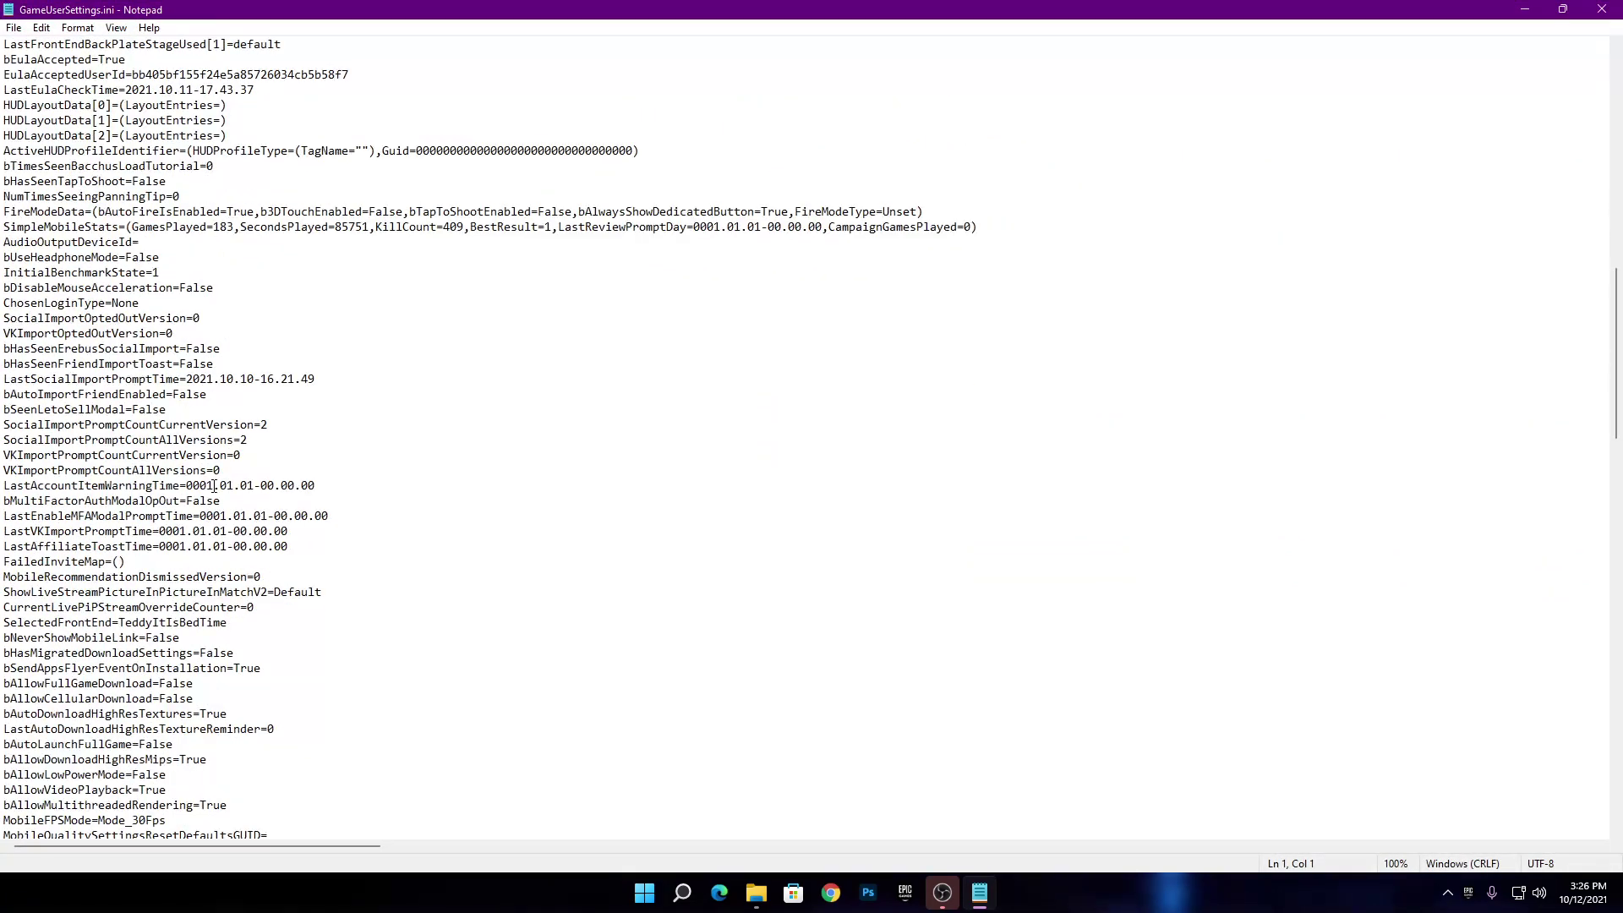
scroll(214, 485, "down", 7)
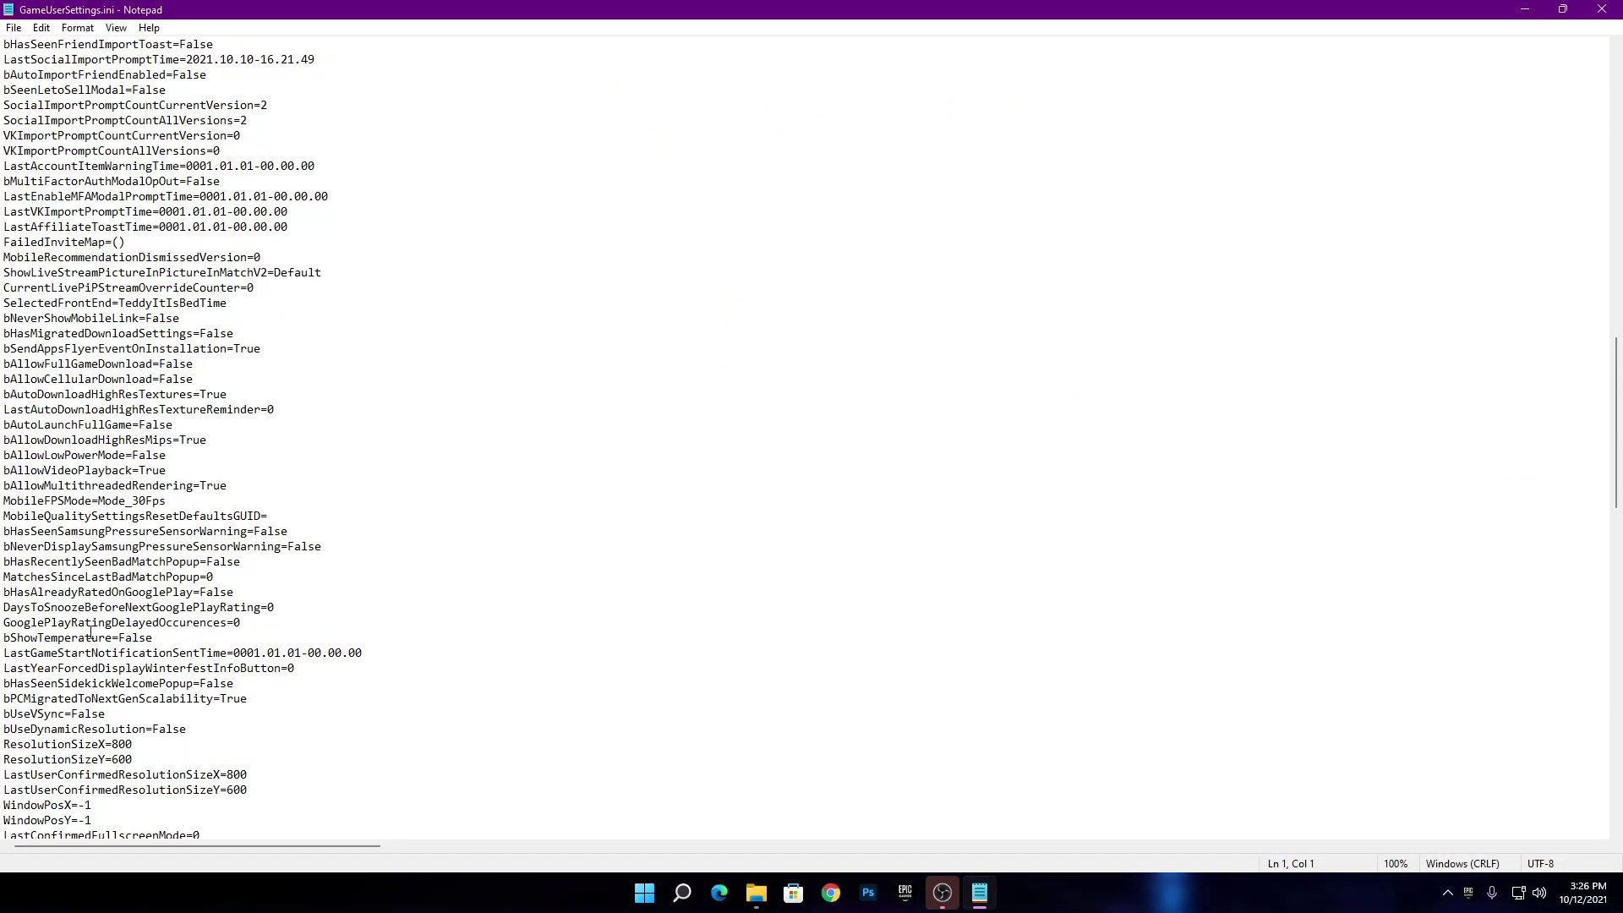
scroll(199, 754, "down", 5)
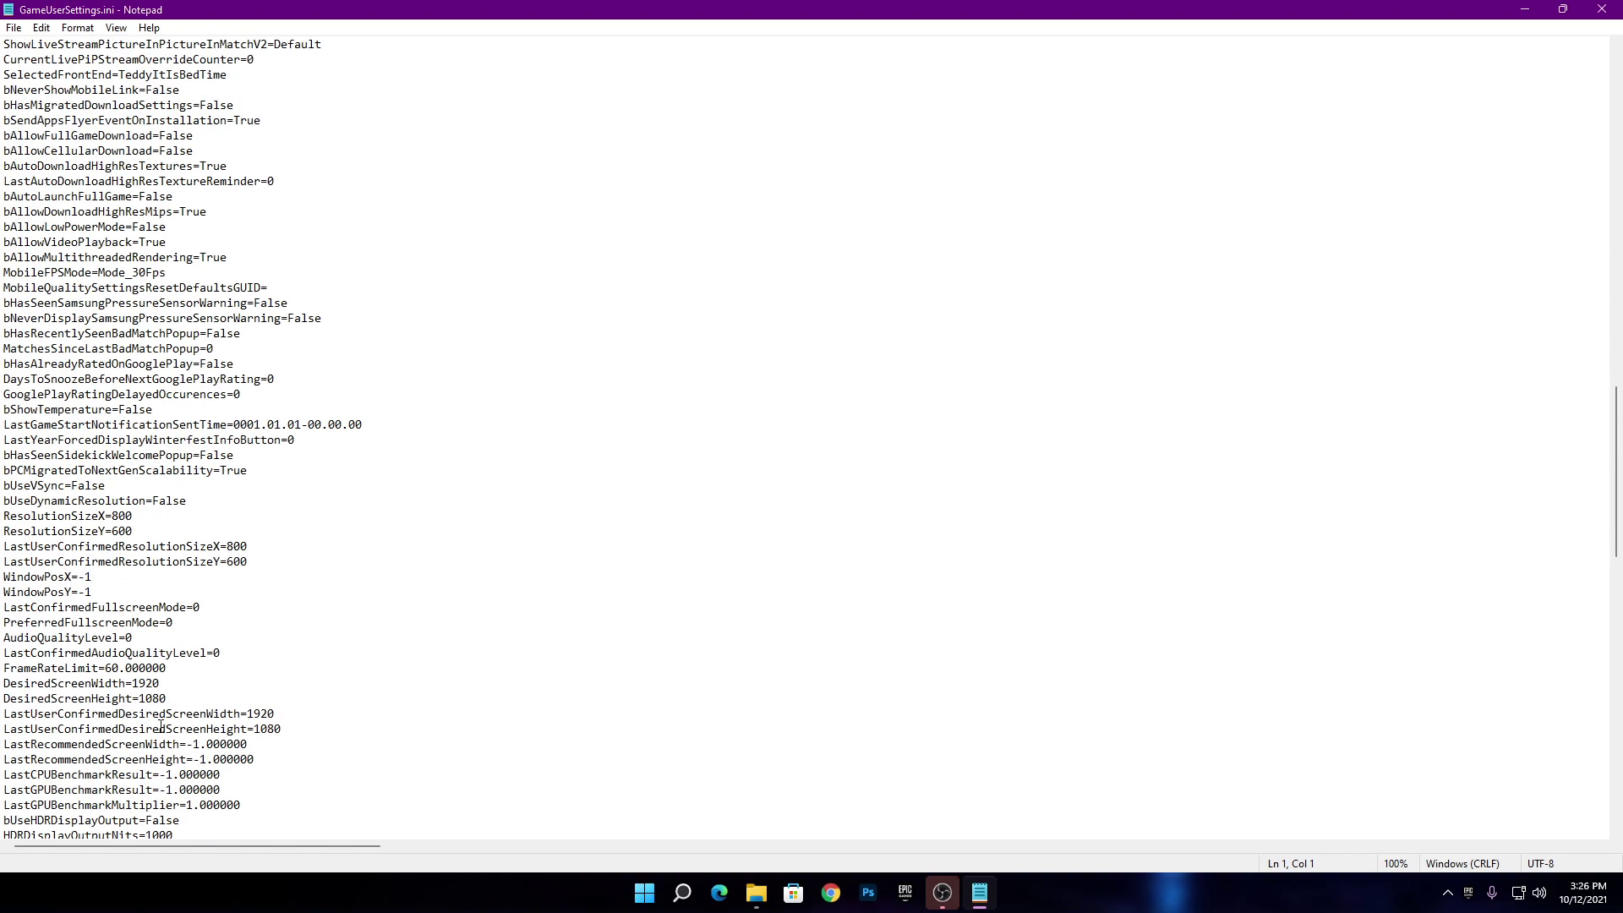
scroll(197, 727, "down", 16)
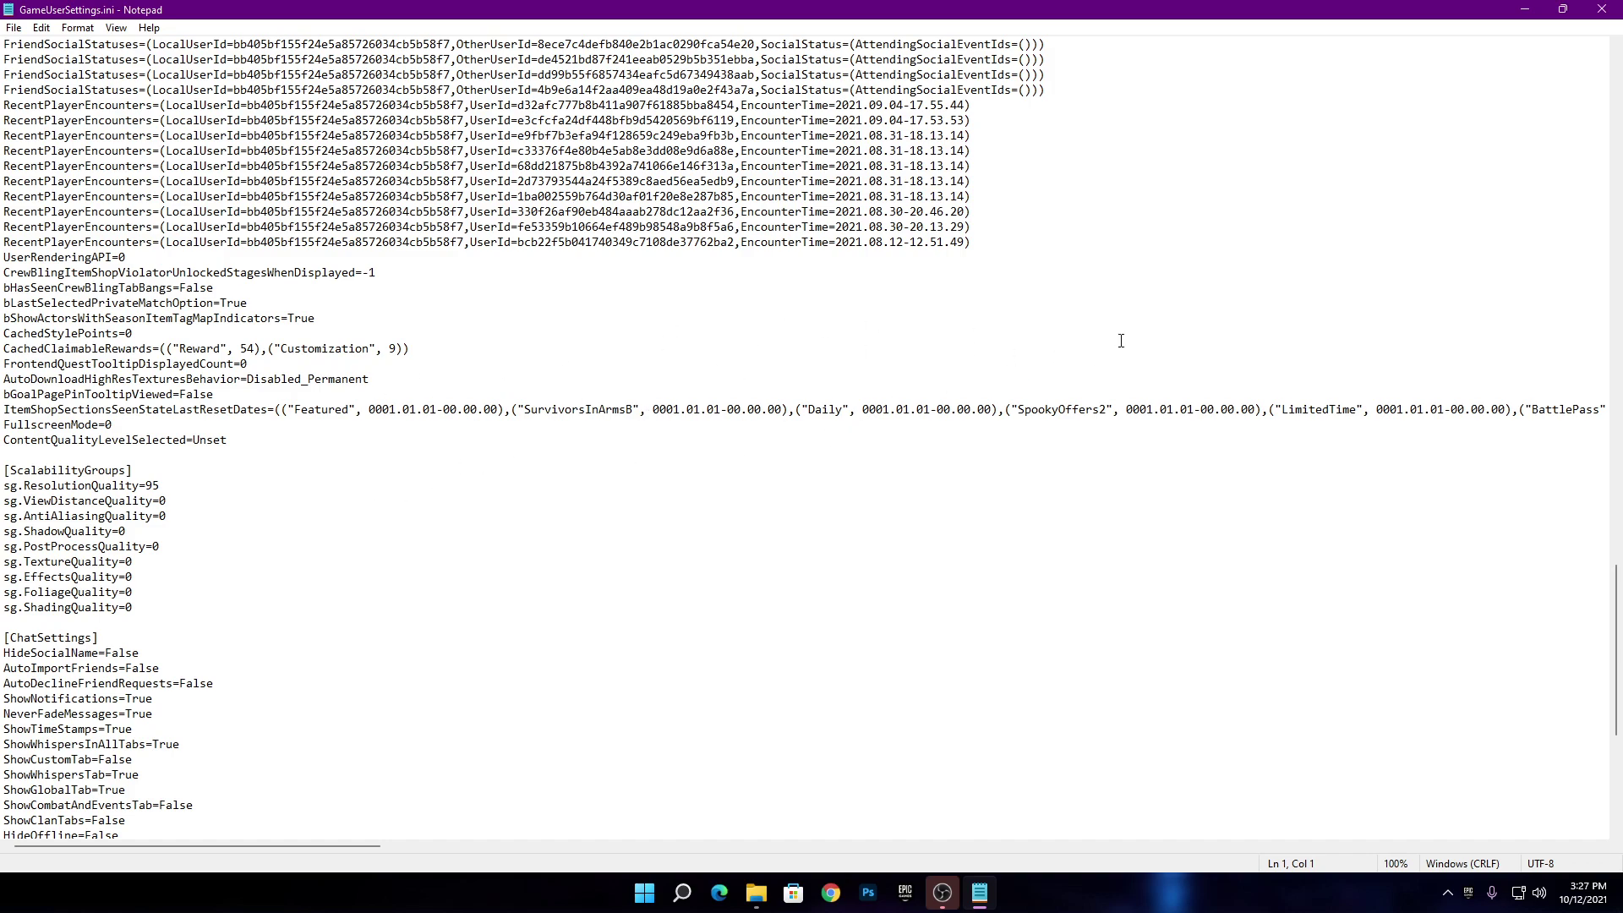
left_click(1601, 10)
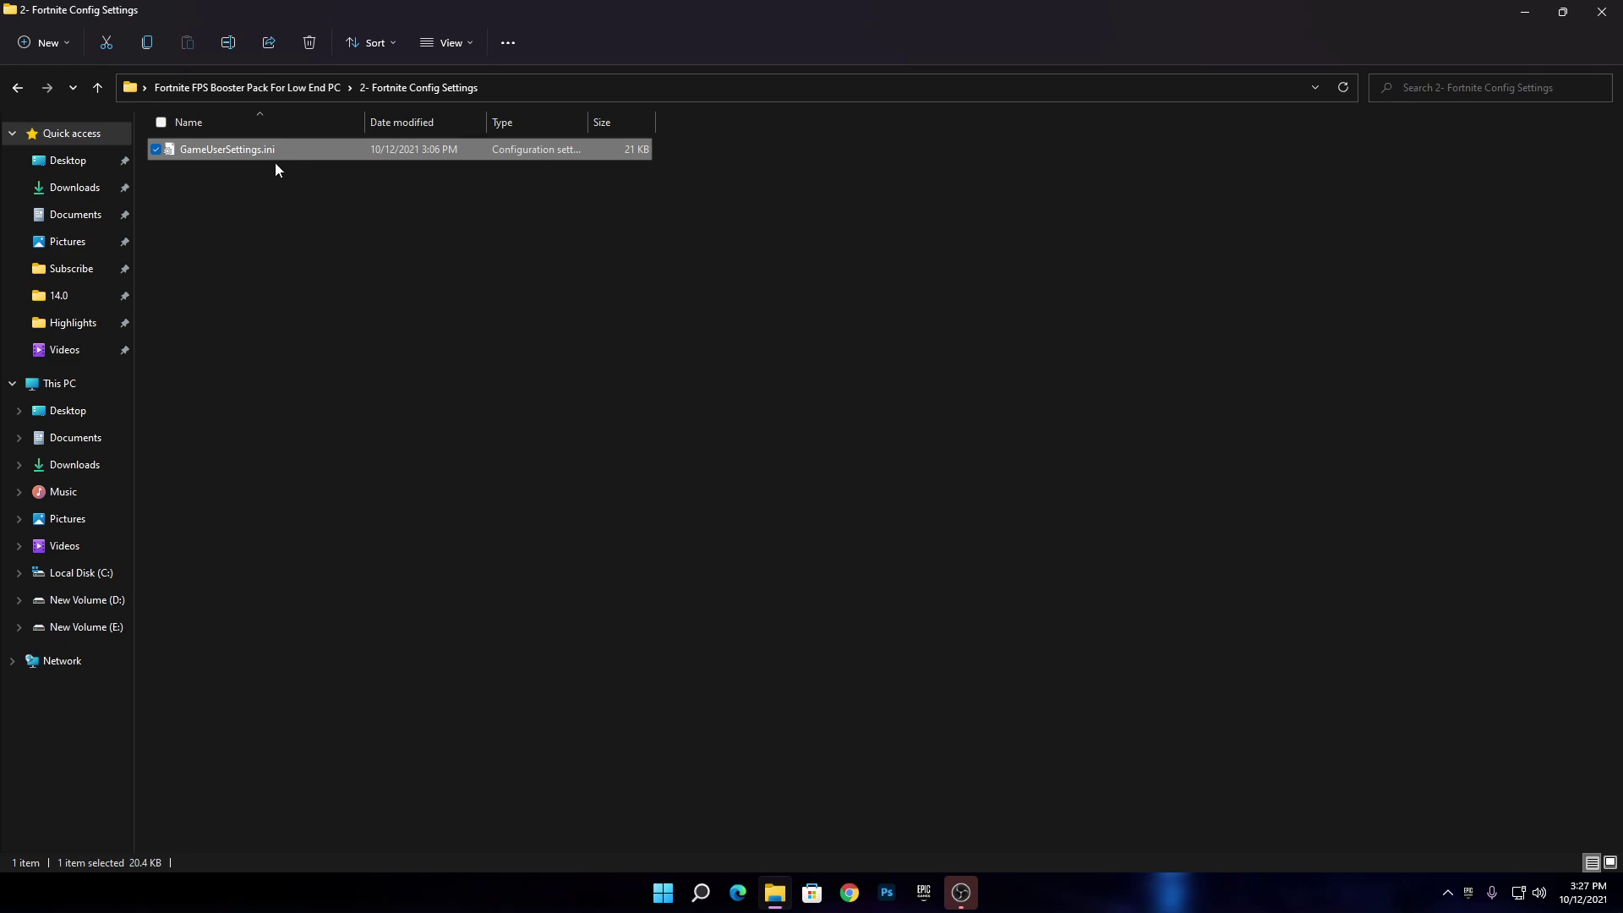
Step: Copy GameUserSettings.ini and open the appdata folder through the Windows Run dialog
key("ctrl+c")
key("super+r")
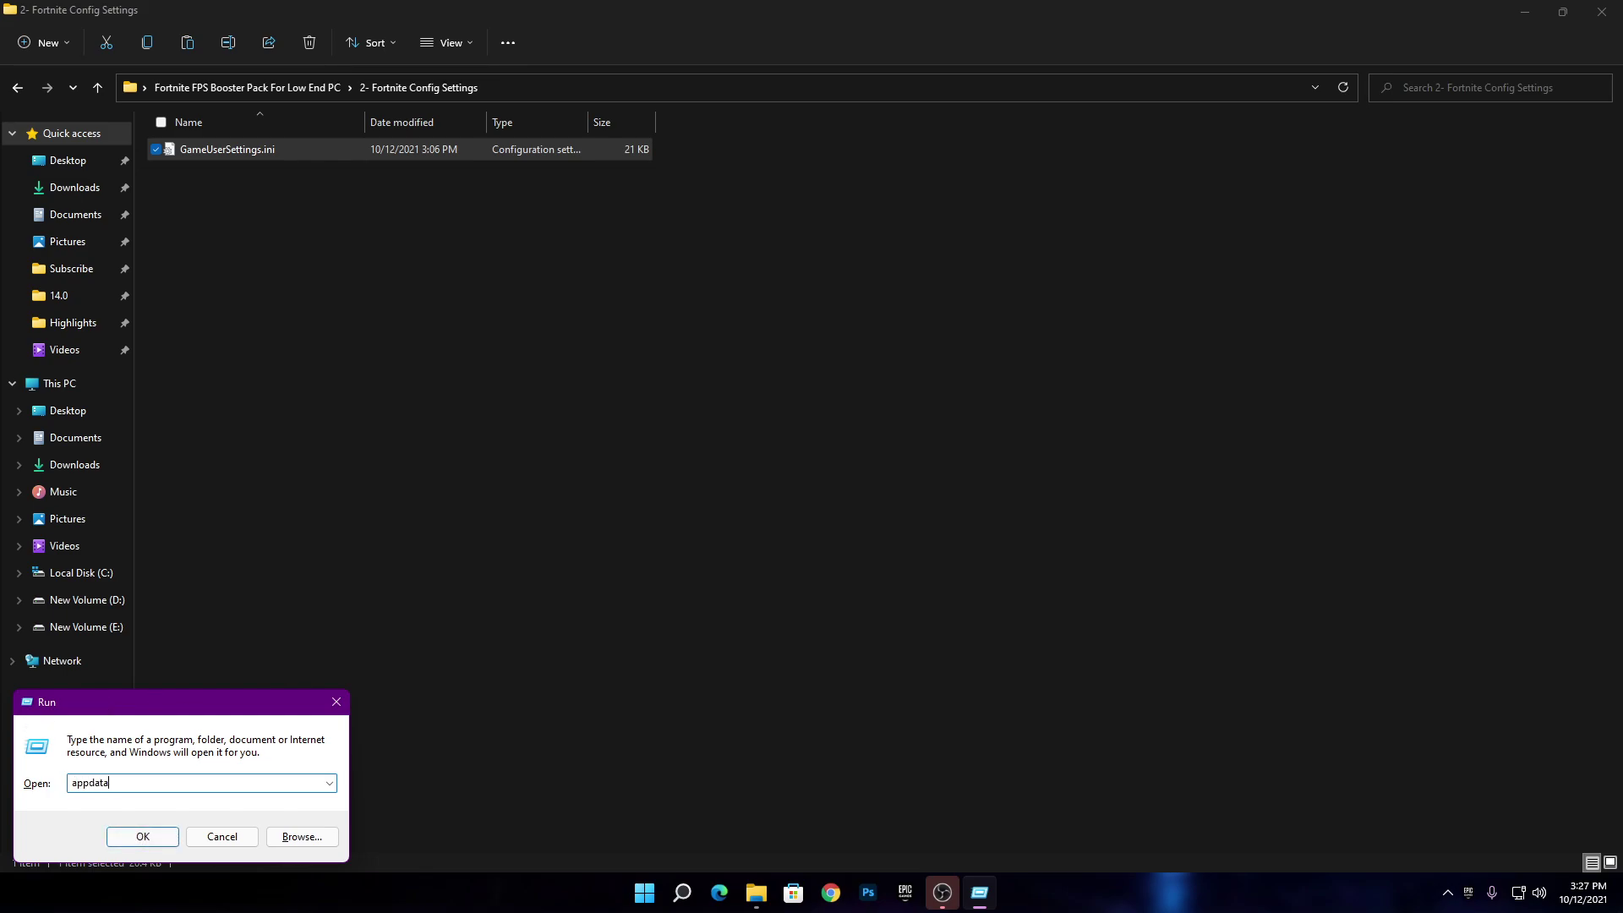
key("Return")
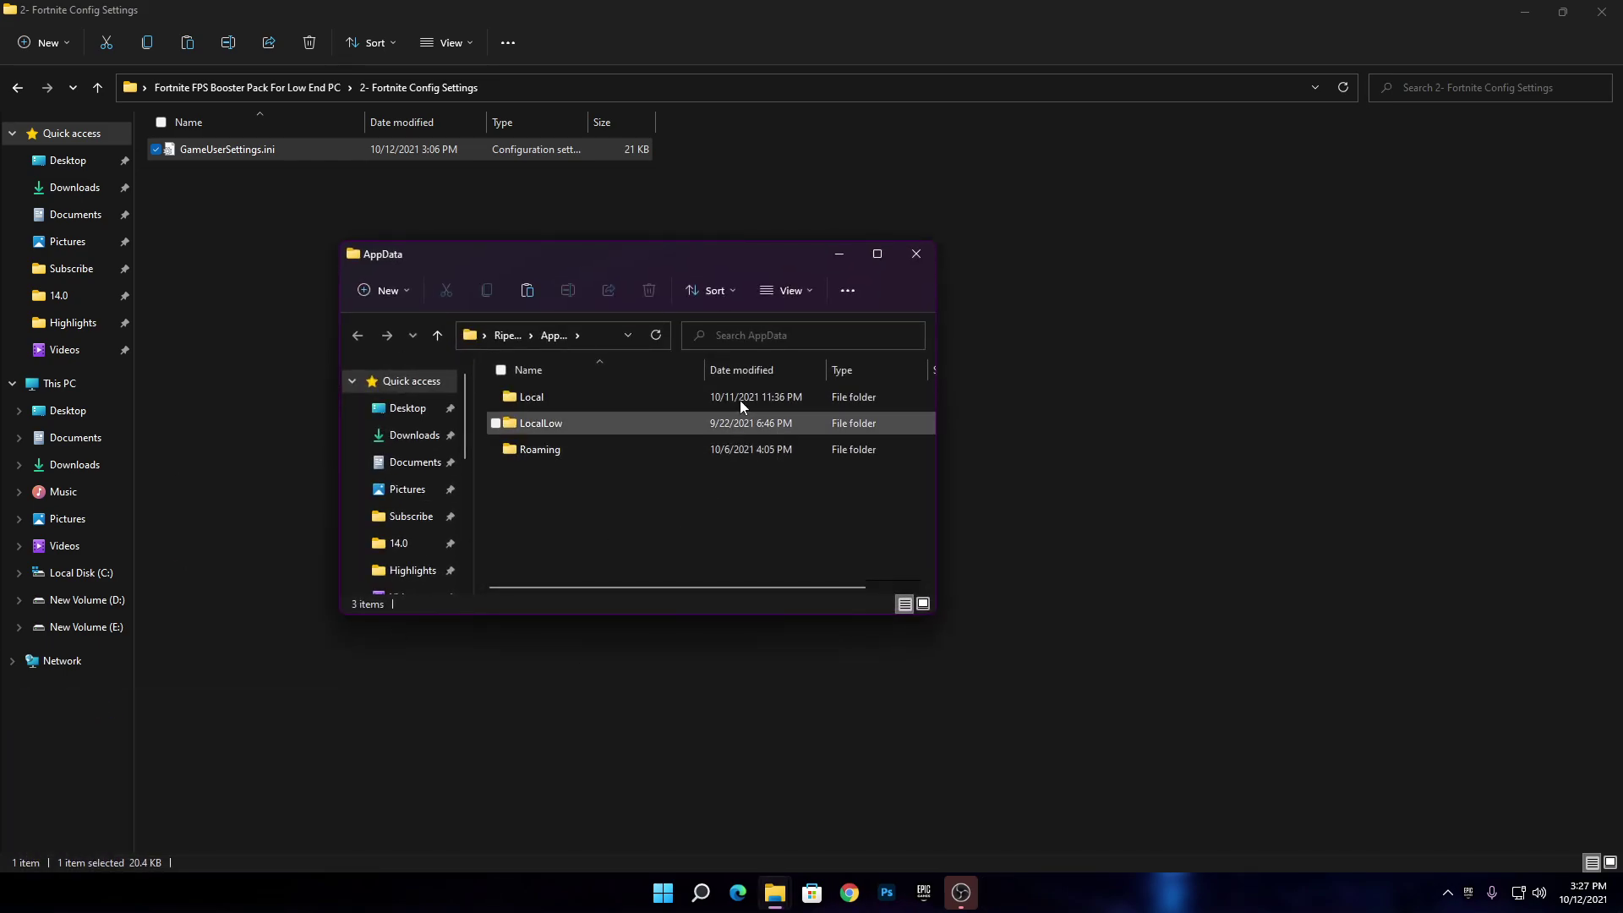
Step: Navigate from AppData to Local\FortniteGame\Saved\Config\WindowsClient in a maximized window
left_click(874, 253)
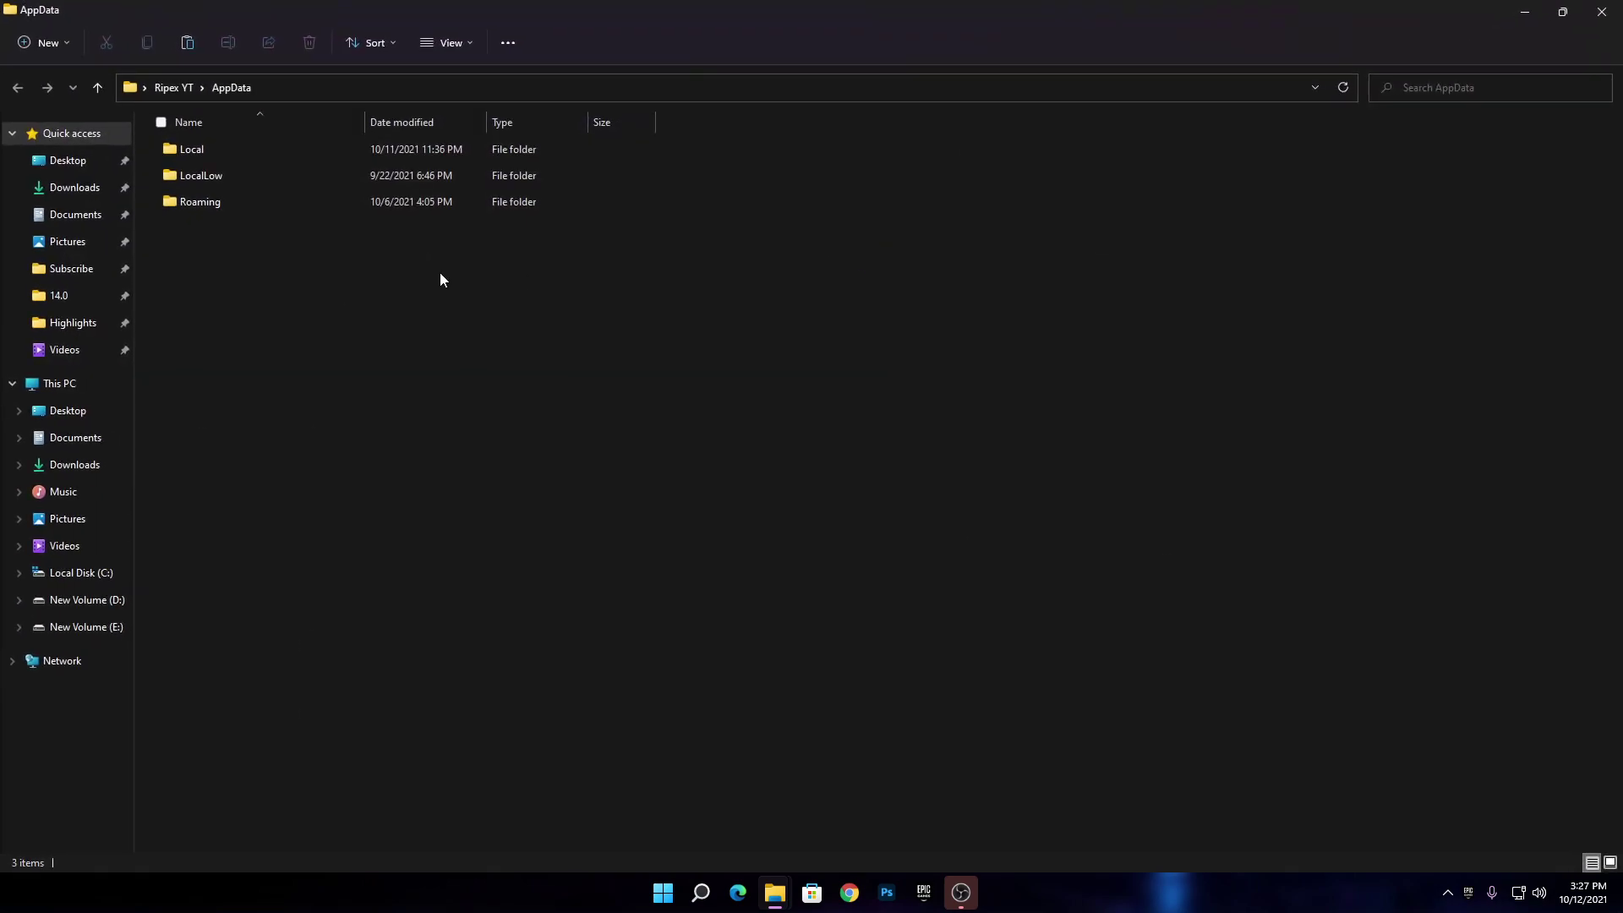
double_click(193, 159)
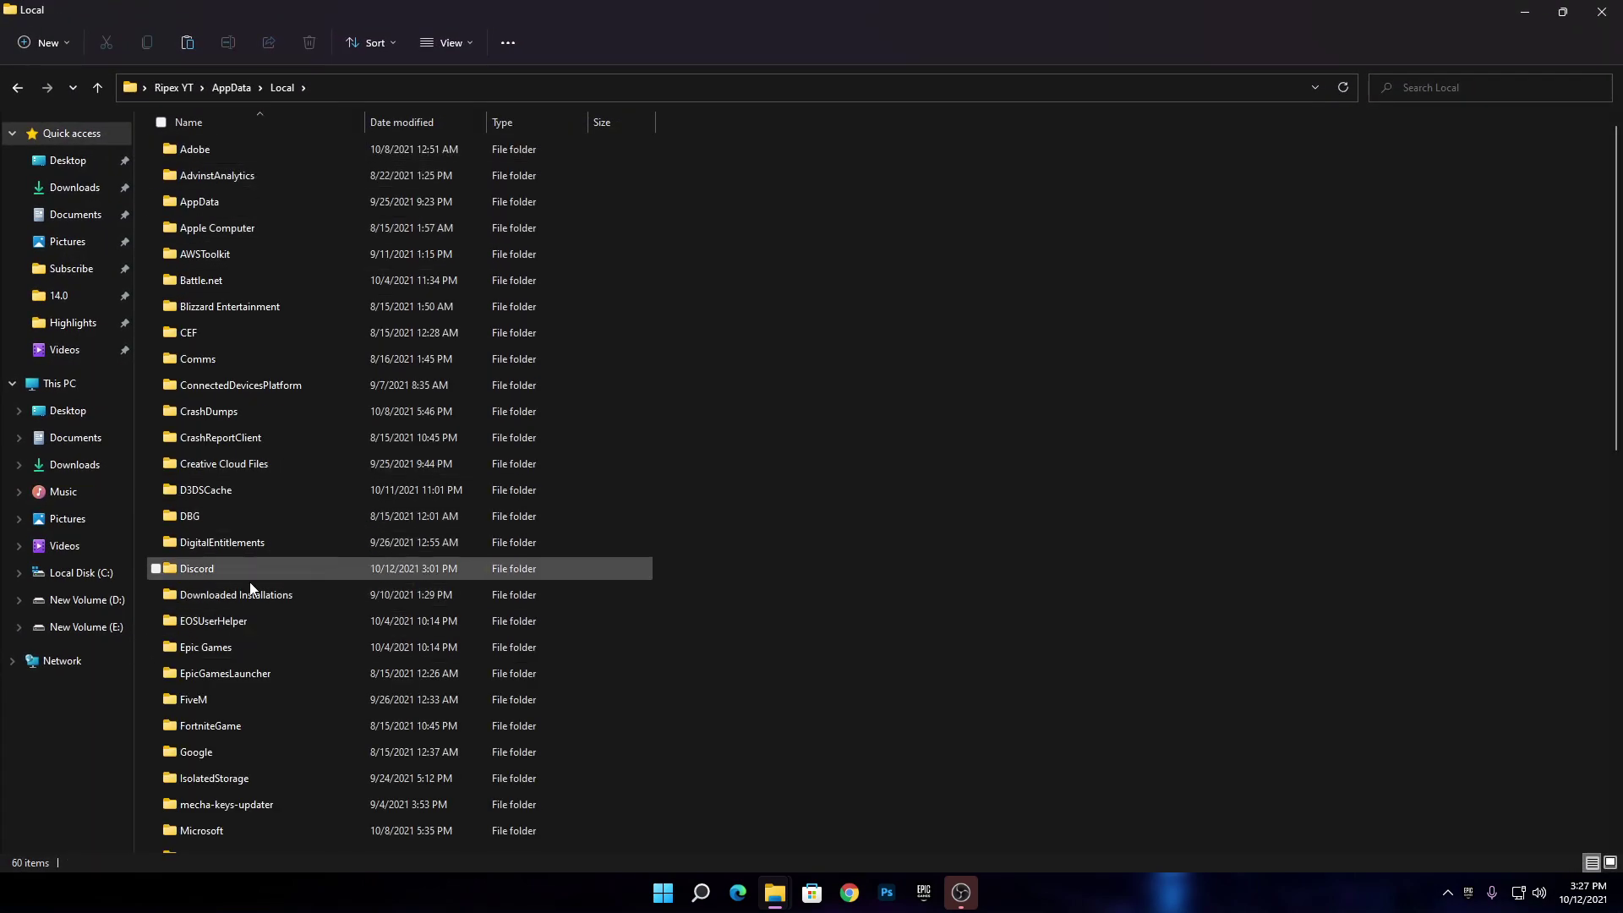
double_click(222, 727)
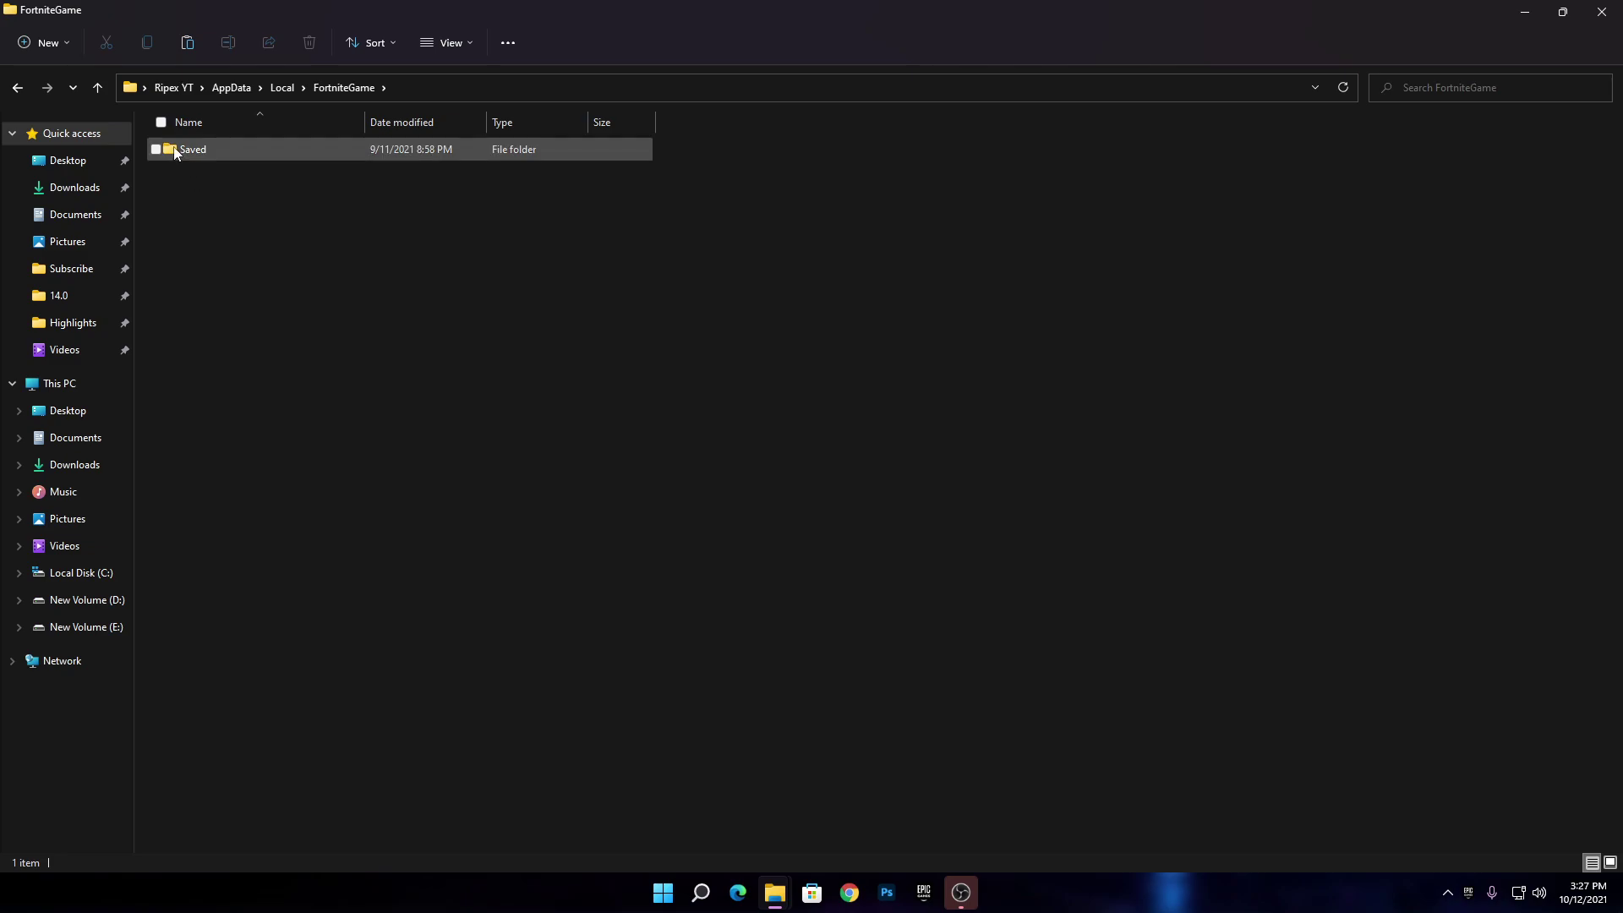
double_click(176, 152)
double_click(206, 170)
double_click(218, 167)
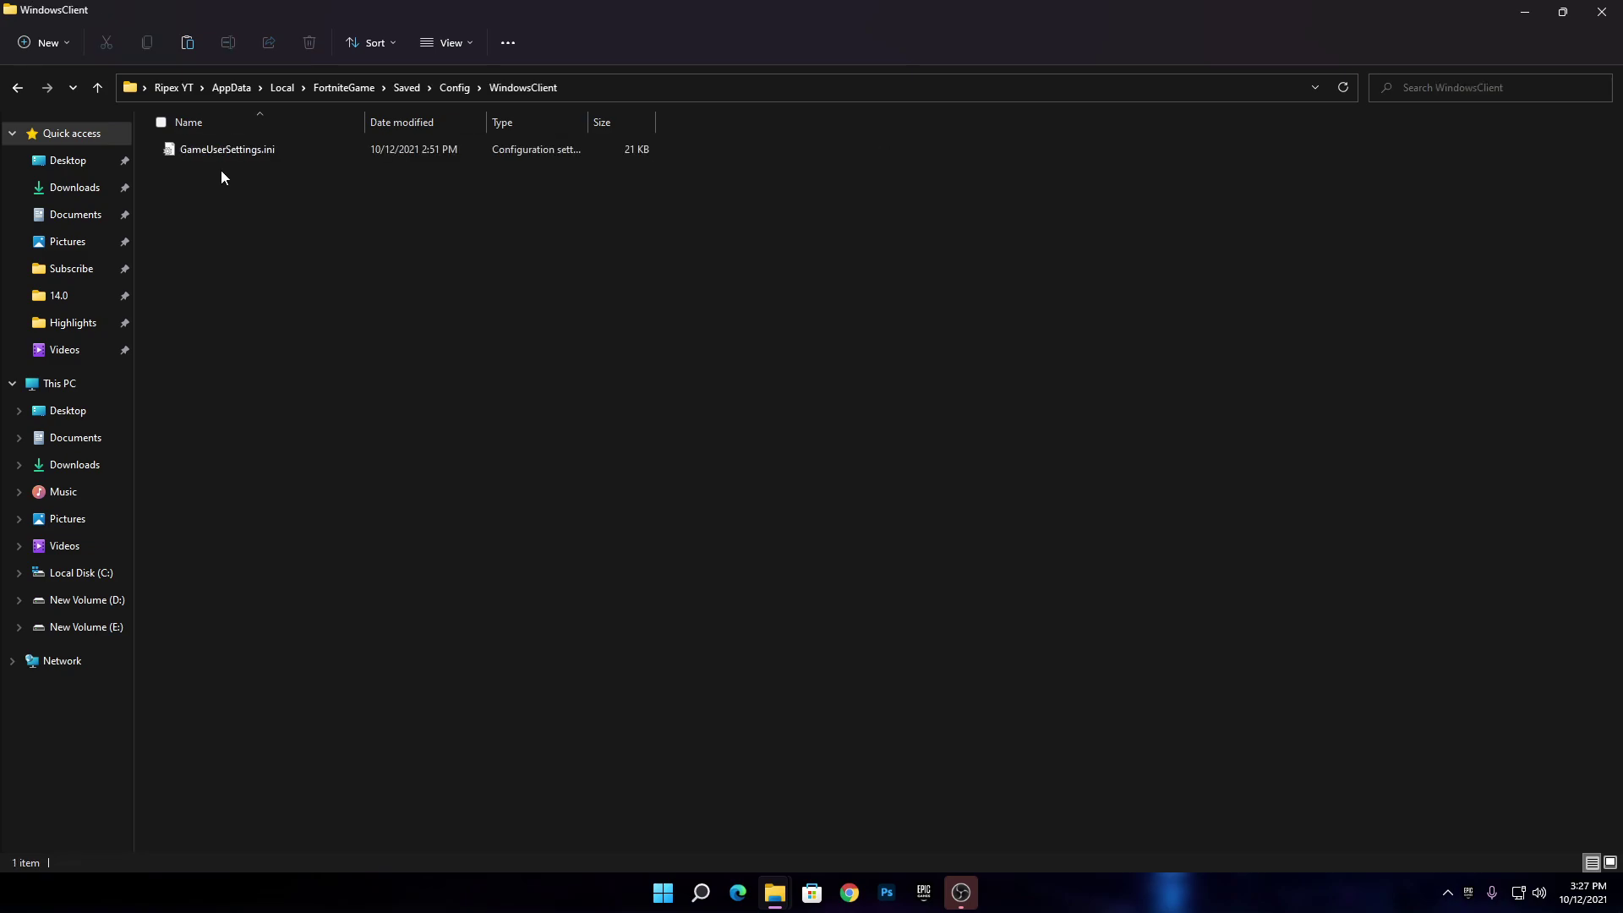
Step: Paste the copied GameUserSettings.ini into WindowsClient, replacing the existing file, and close the folder window
key("ctrl+v")
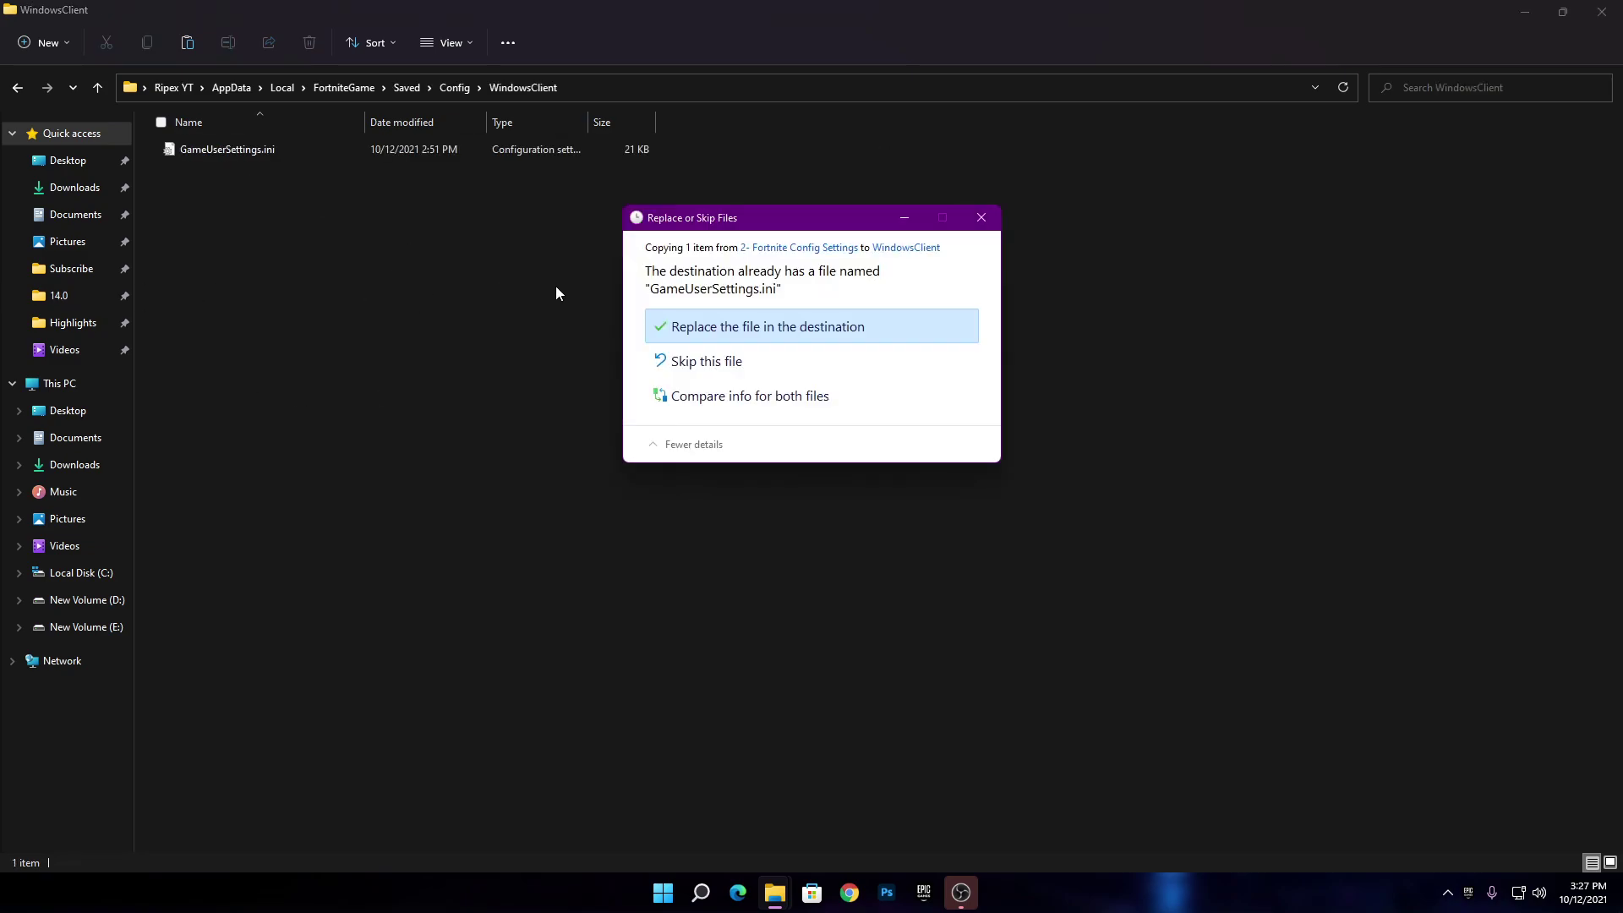
left_click(792, 333)
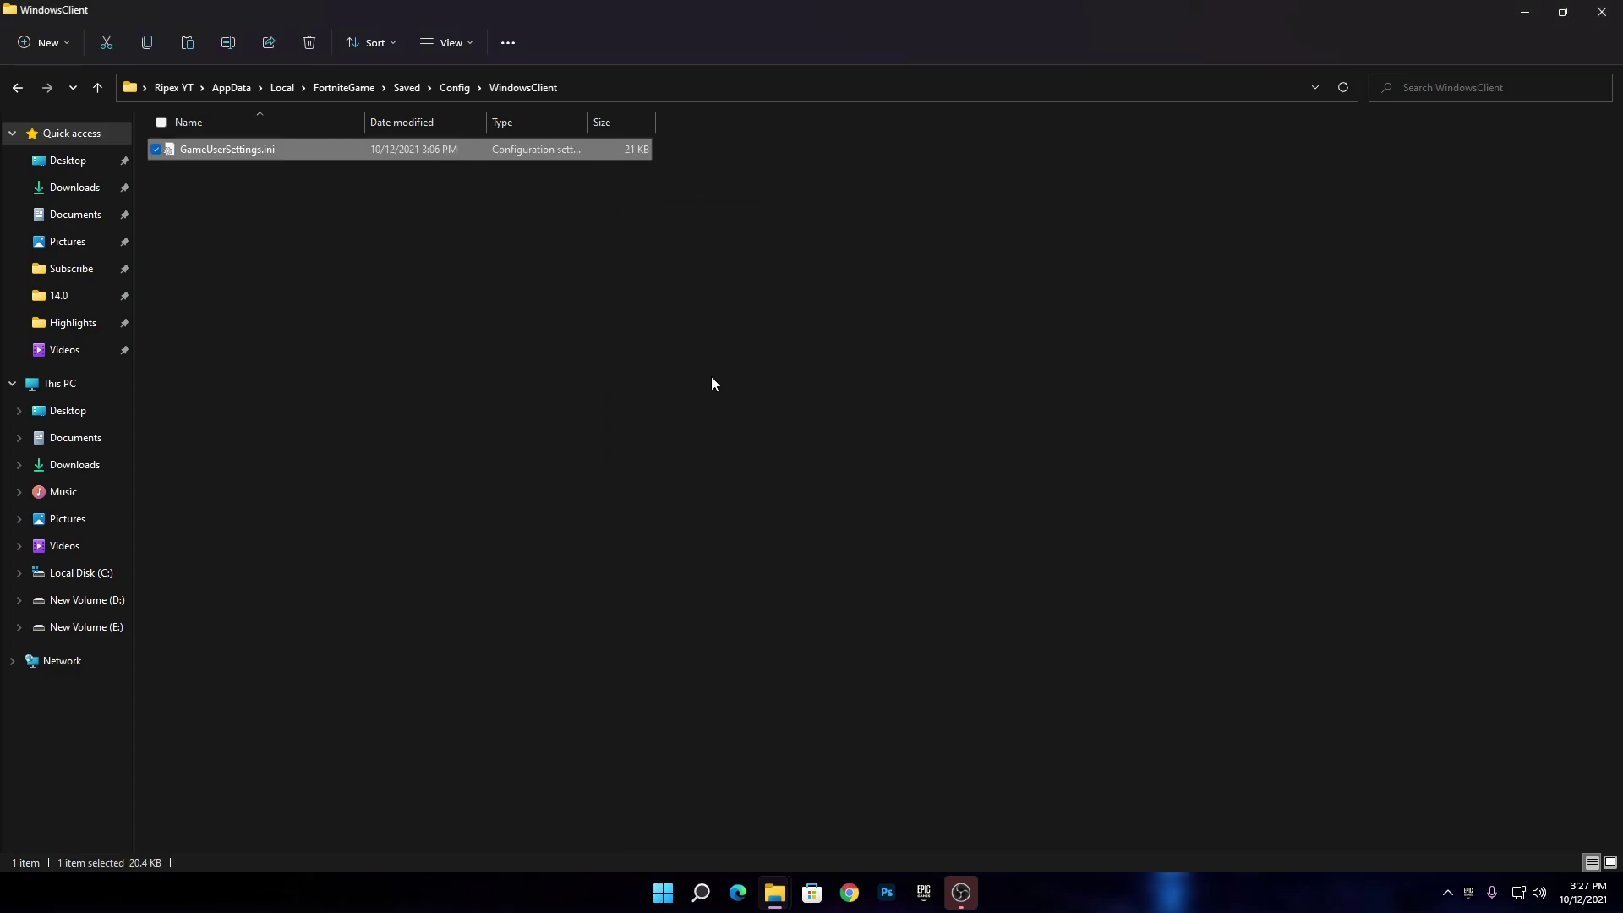
left_click(1614, 9)
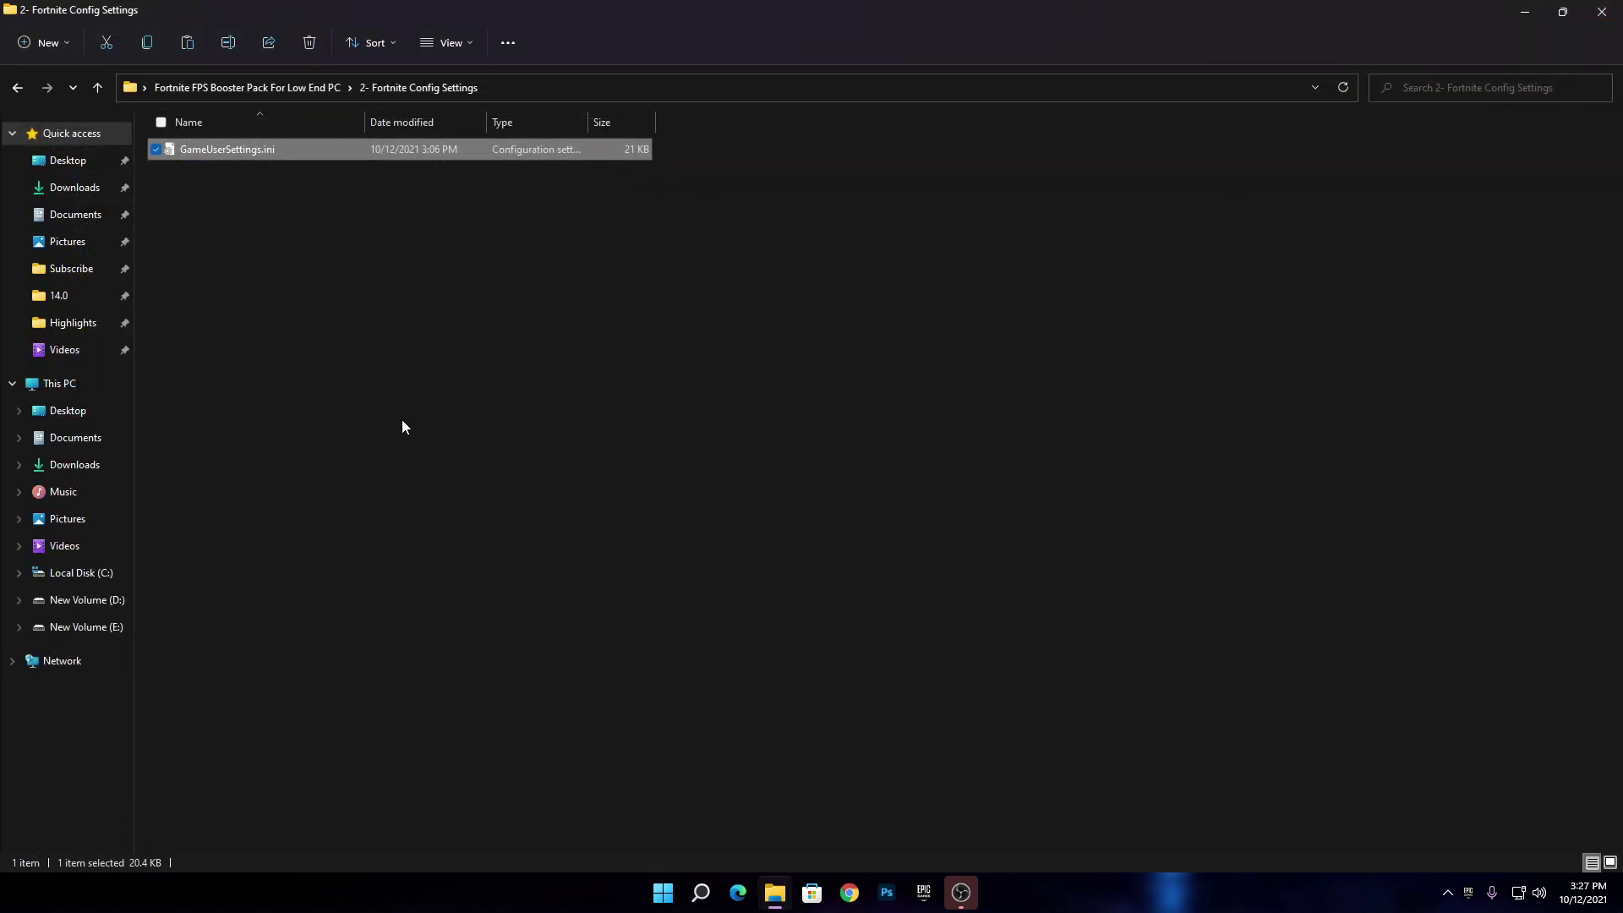
Step: Open the pack's 3- Programs folder, launch parkcontrolsetup64.exe and cancel the installer at its language choice
left_click(196, 90)
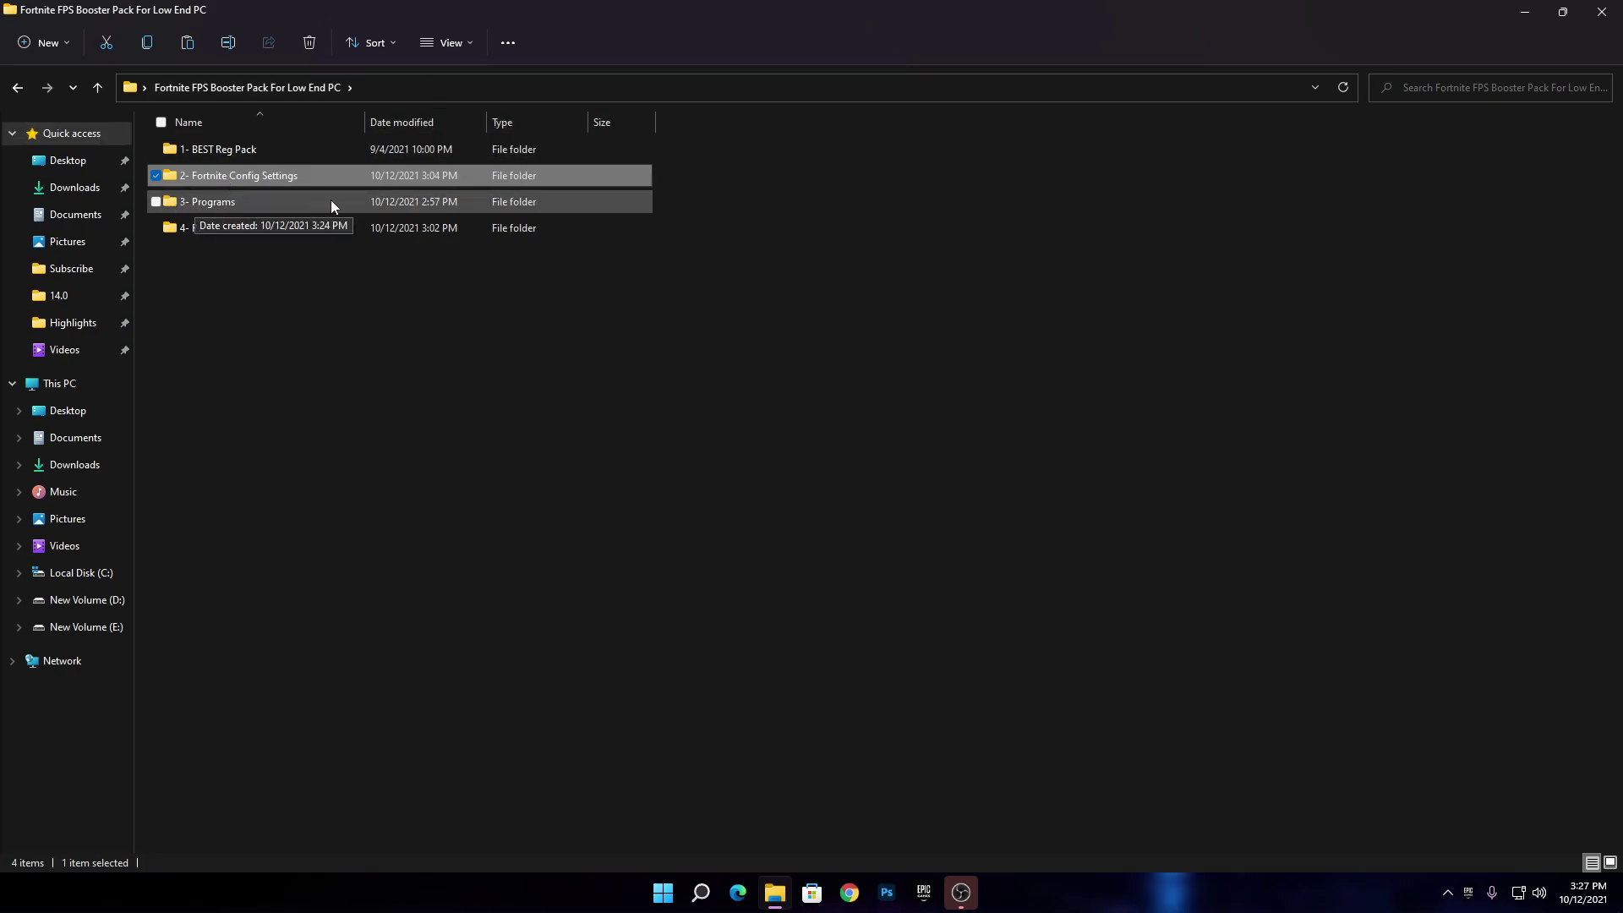
double_click(281, 209)
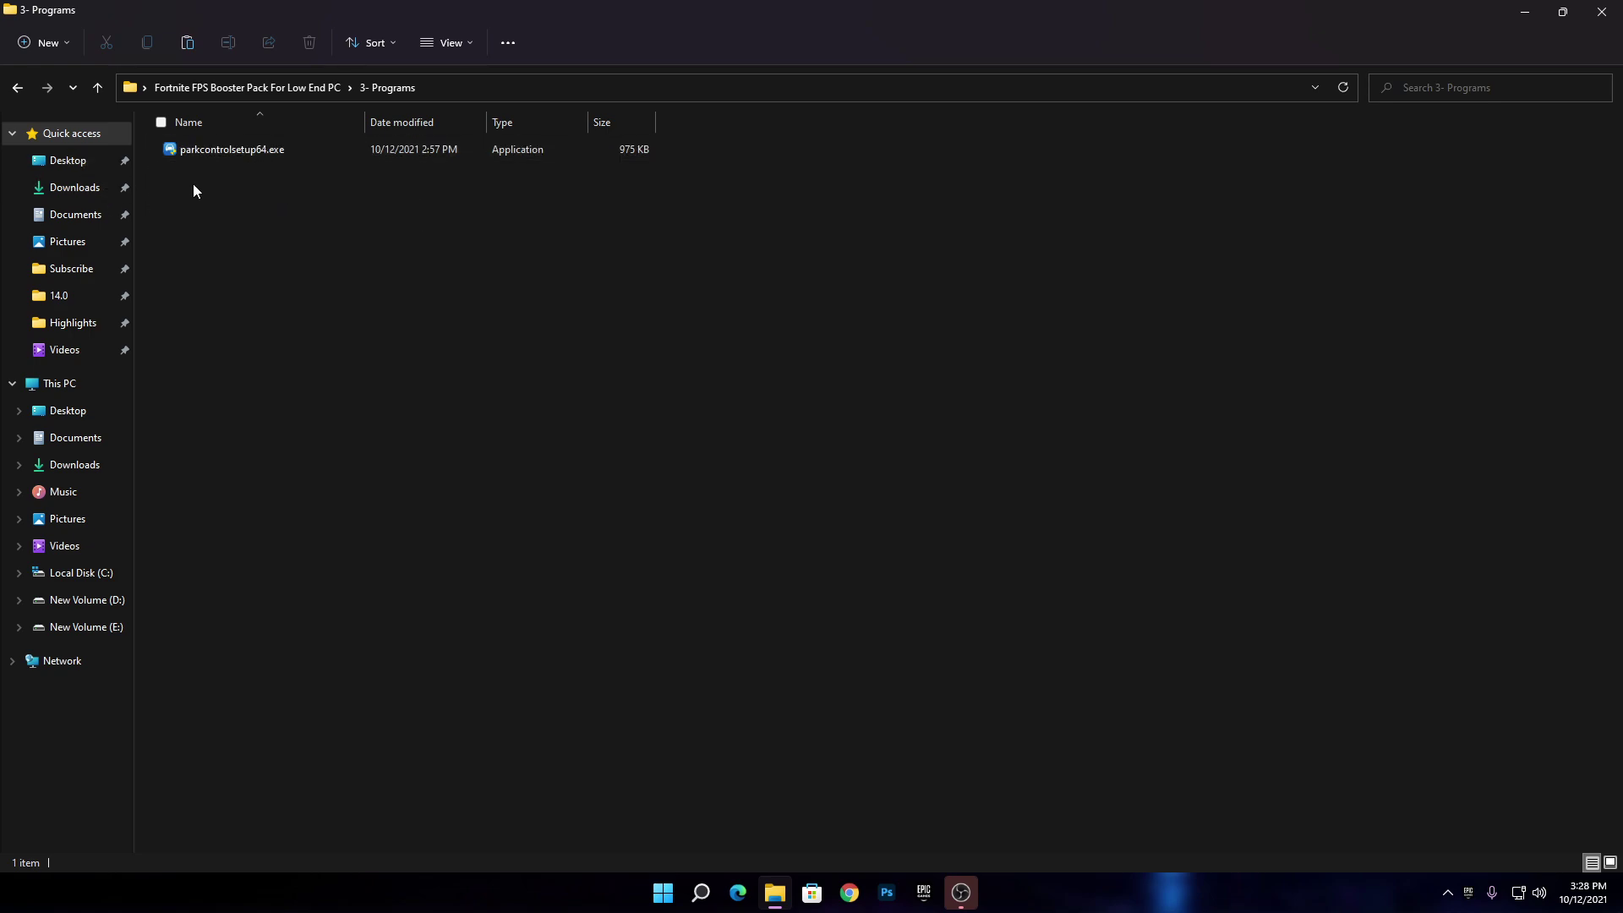
double_click(216, 151)
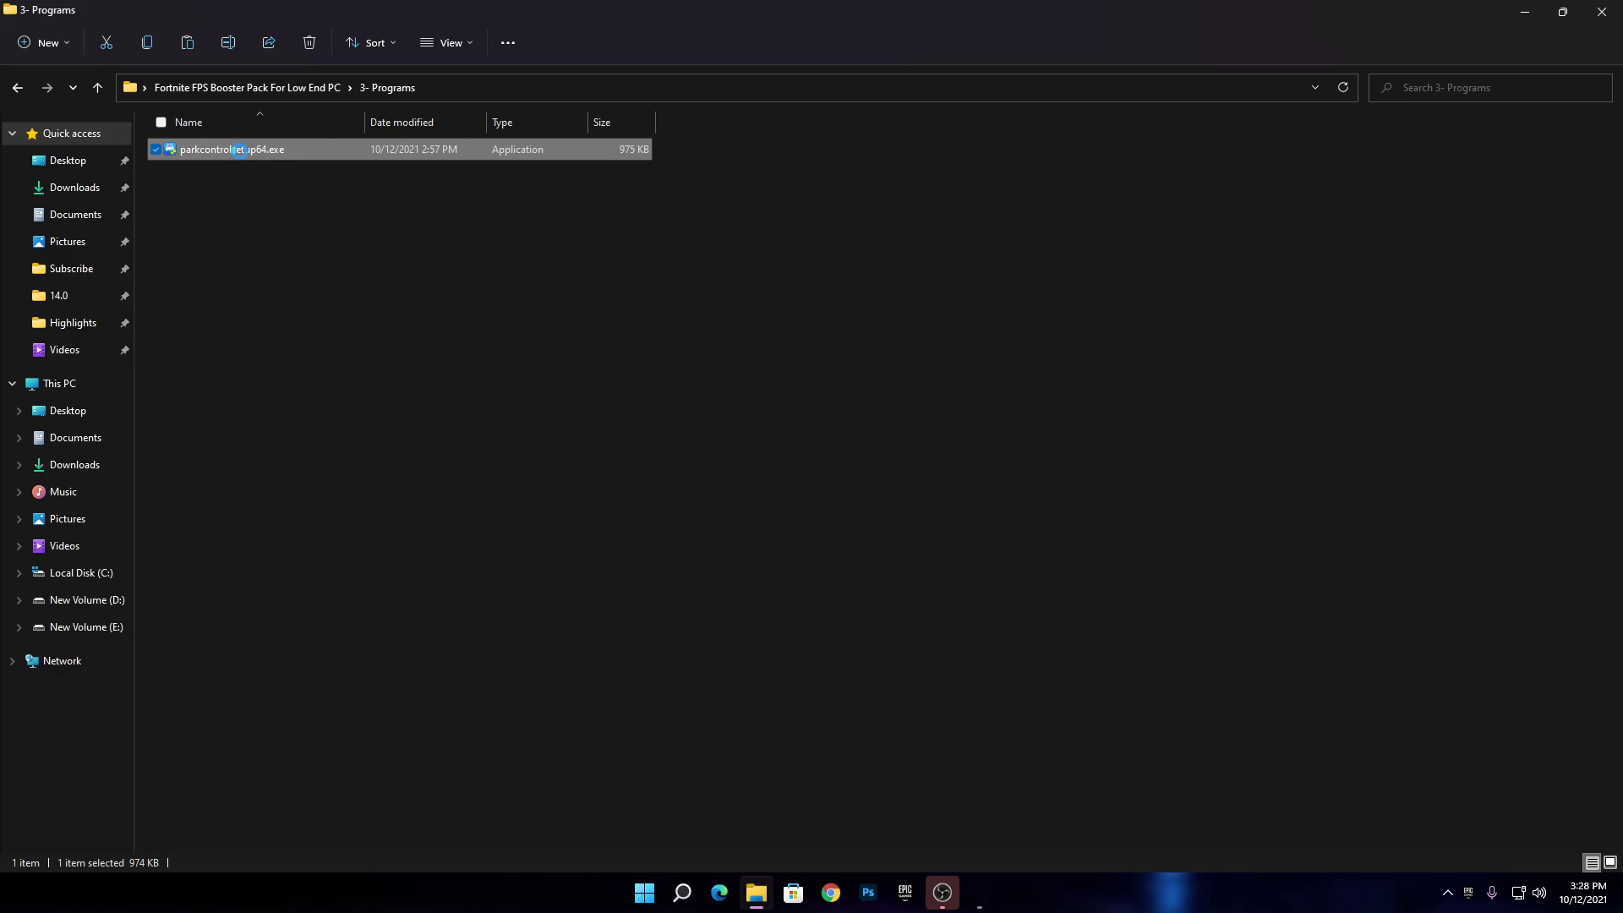
left_click(764, 621)
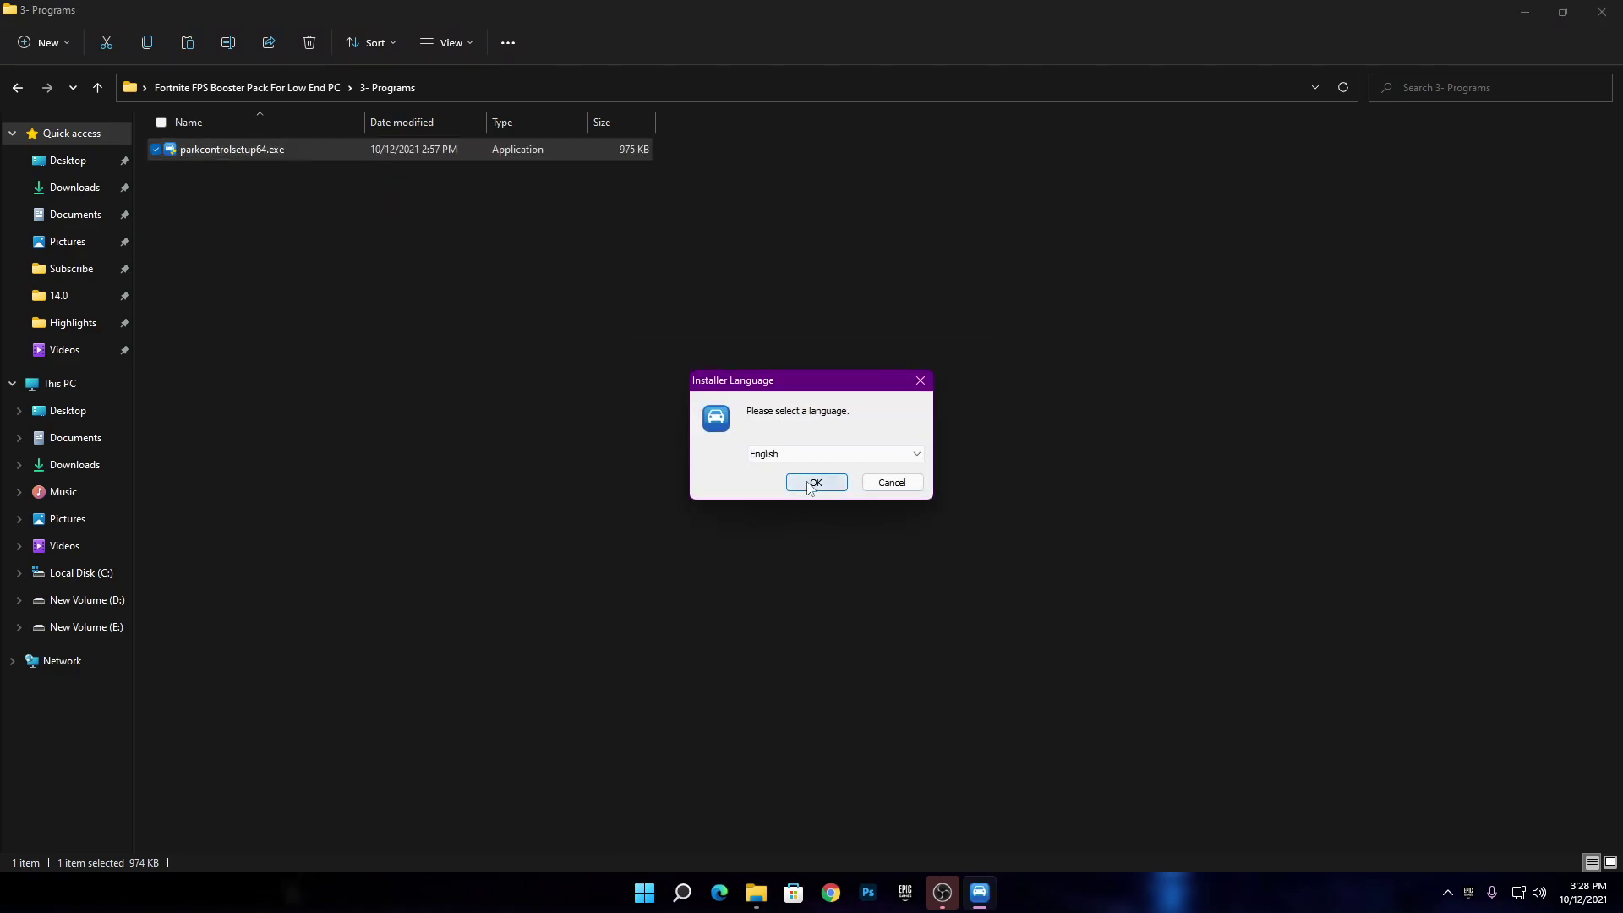
left_click(913, 384)
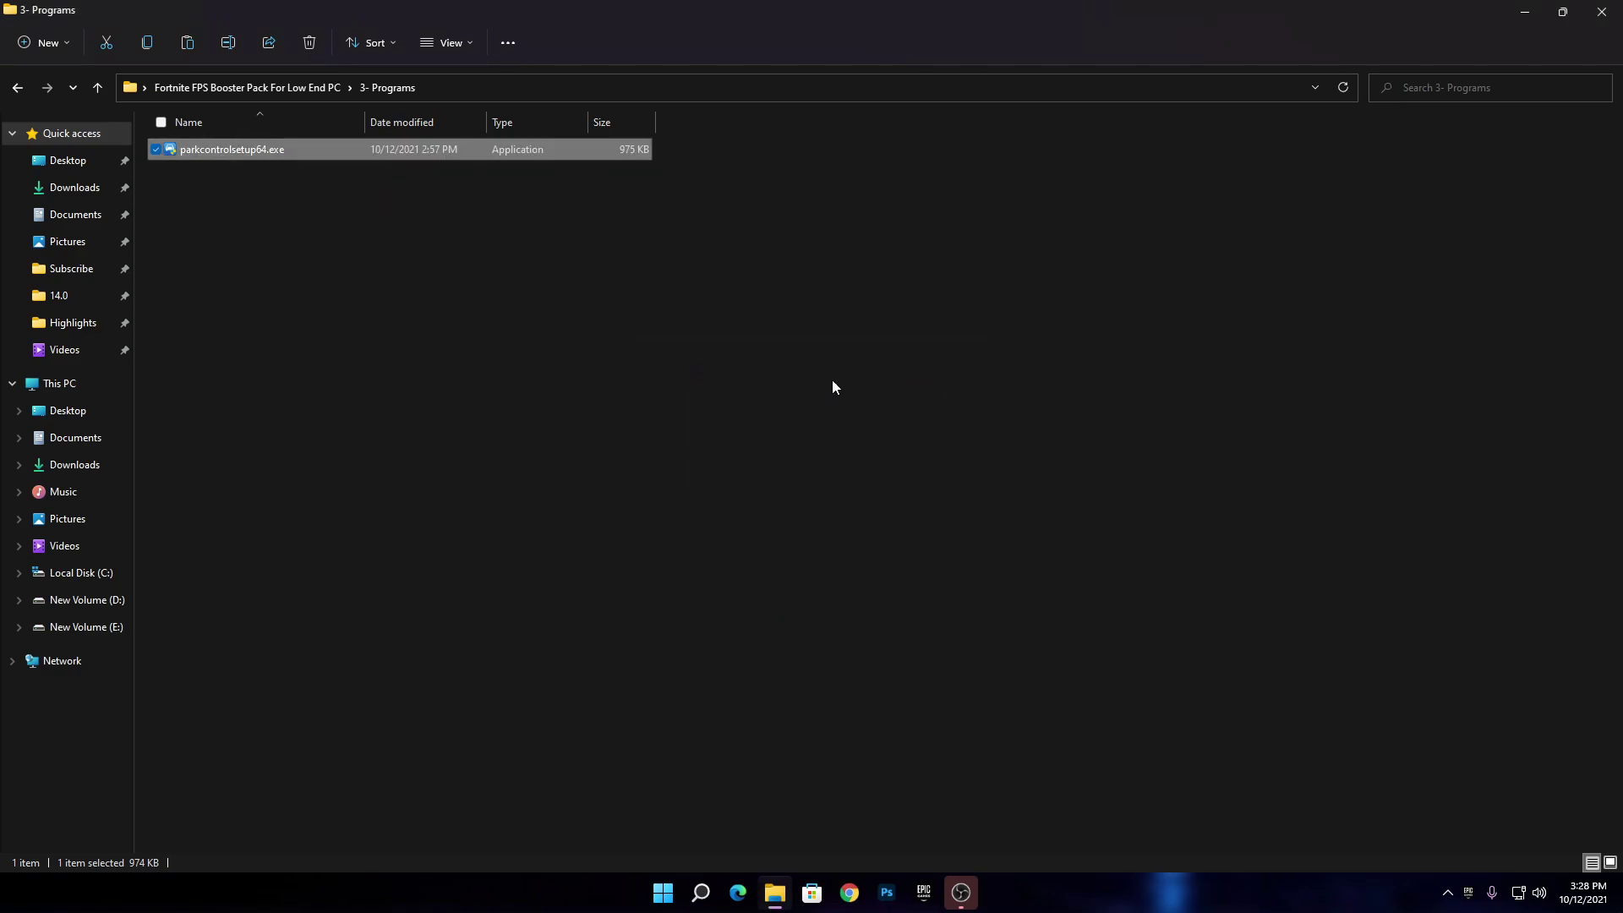
Step: Open the already installed ParkControl, make the Bitsum Highest Performance power profile active and apply its CPU settings
left_click(1447, 896)
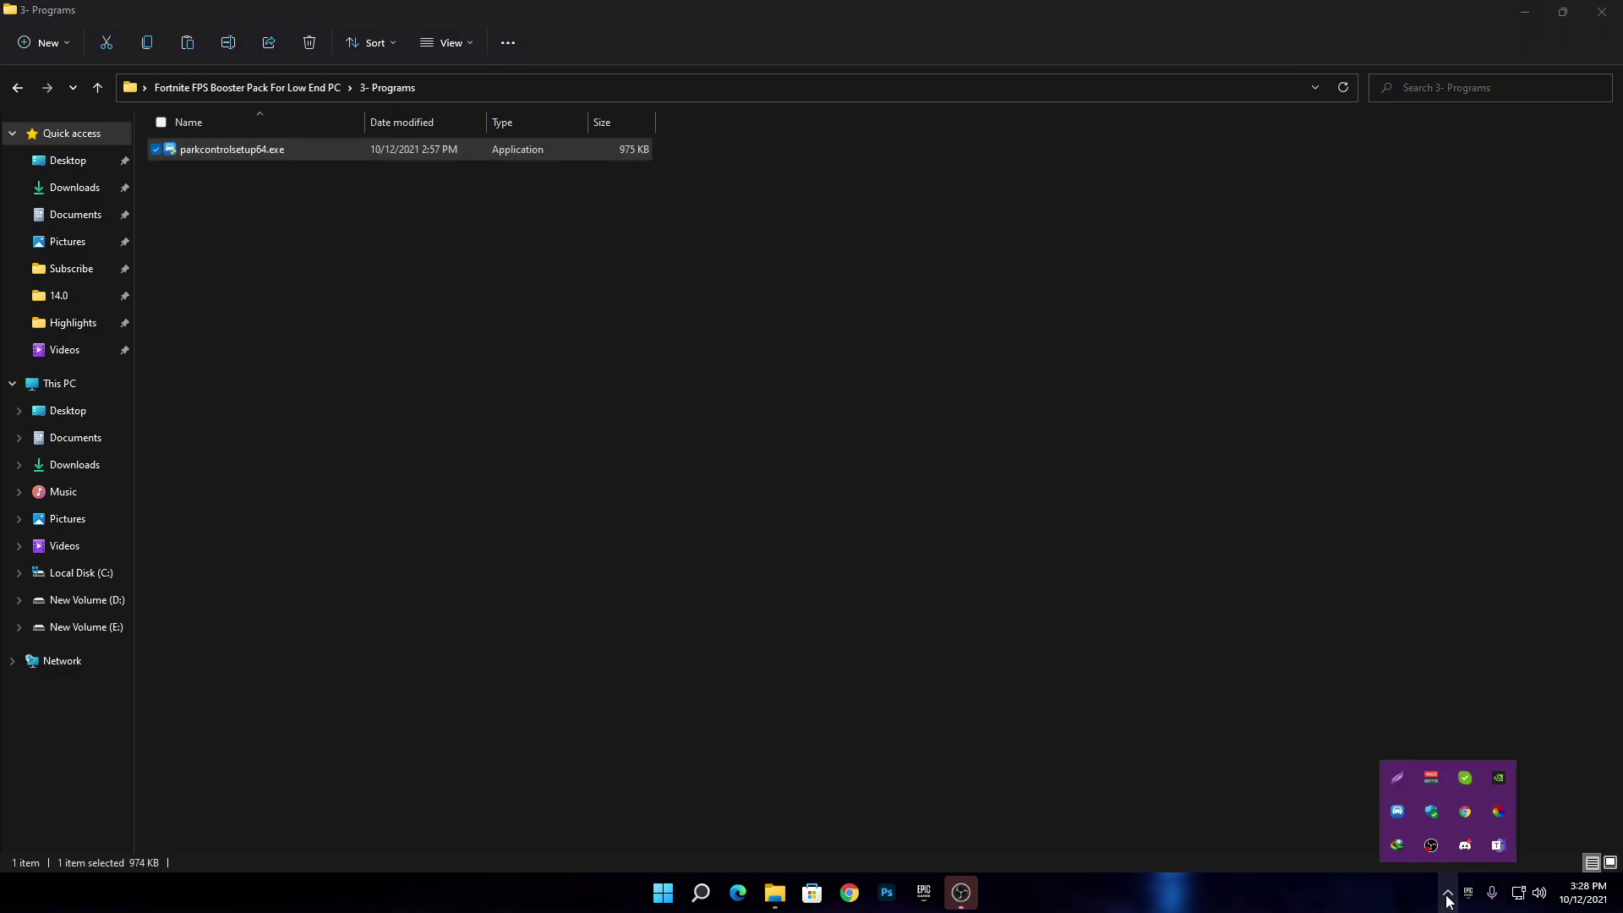
left_click(1395, 817)
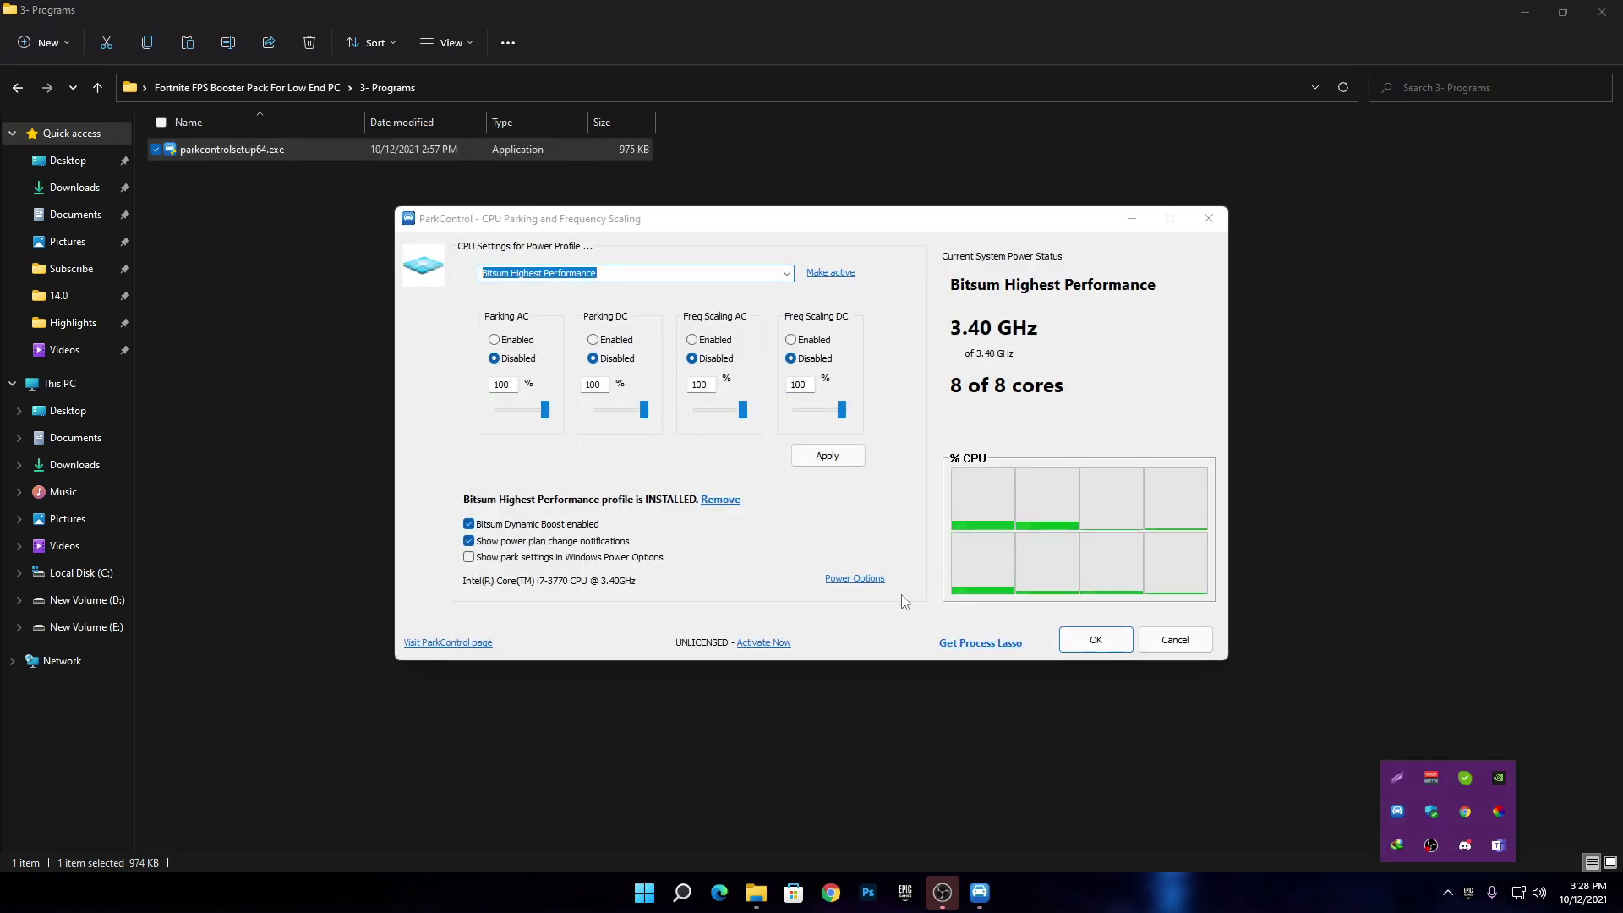
left_click(661, 247)
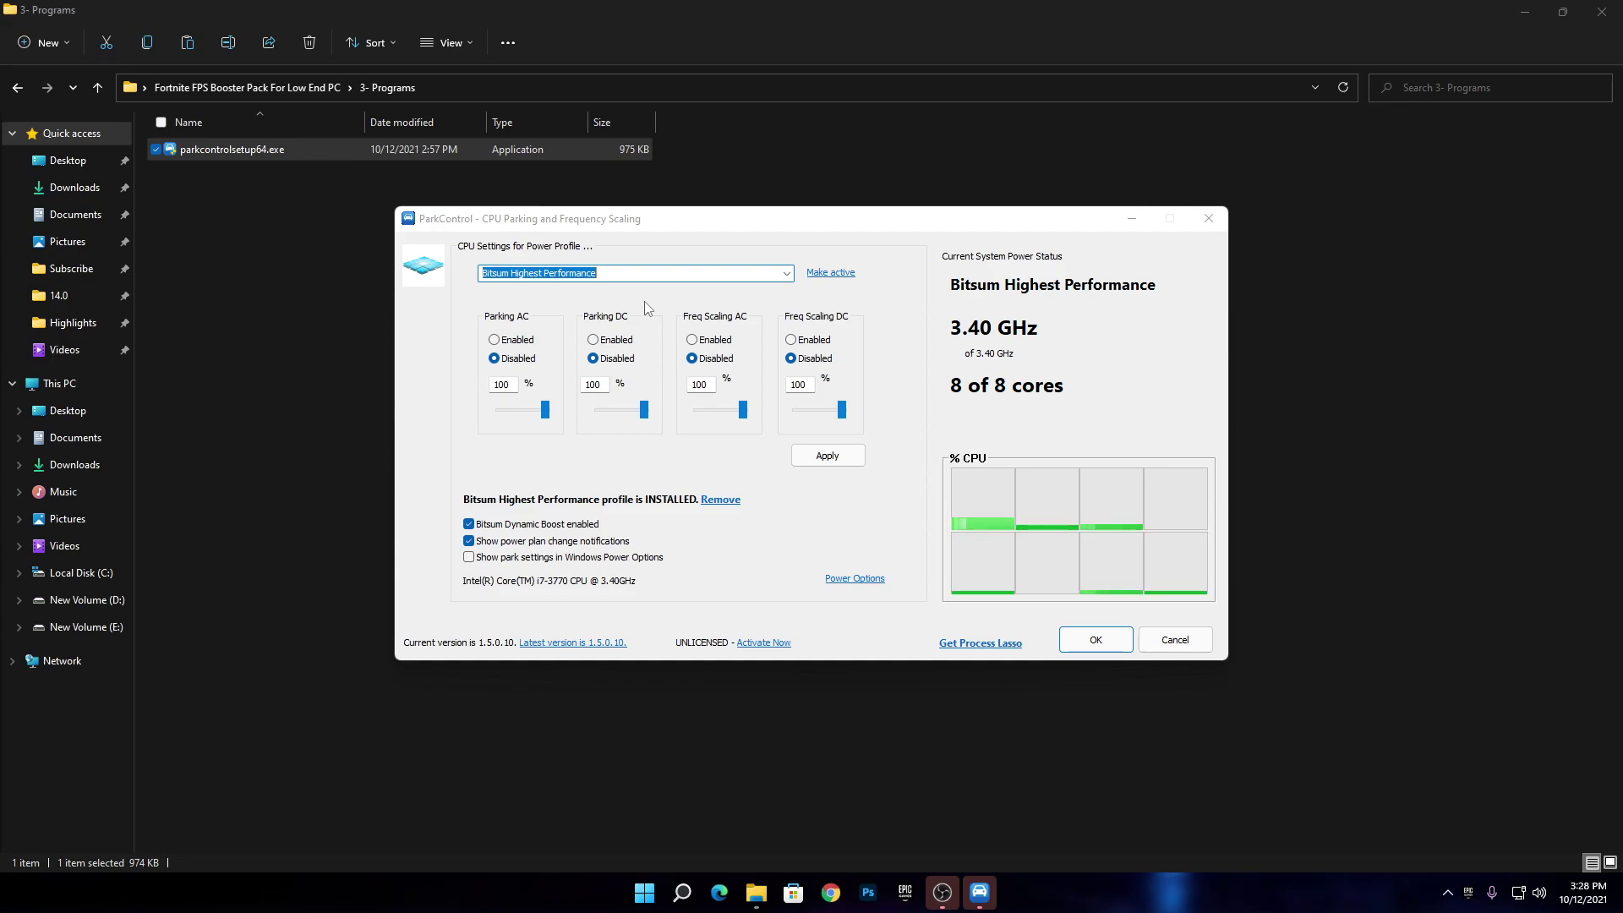
left_click(787, 273)
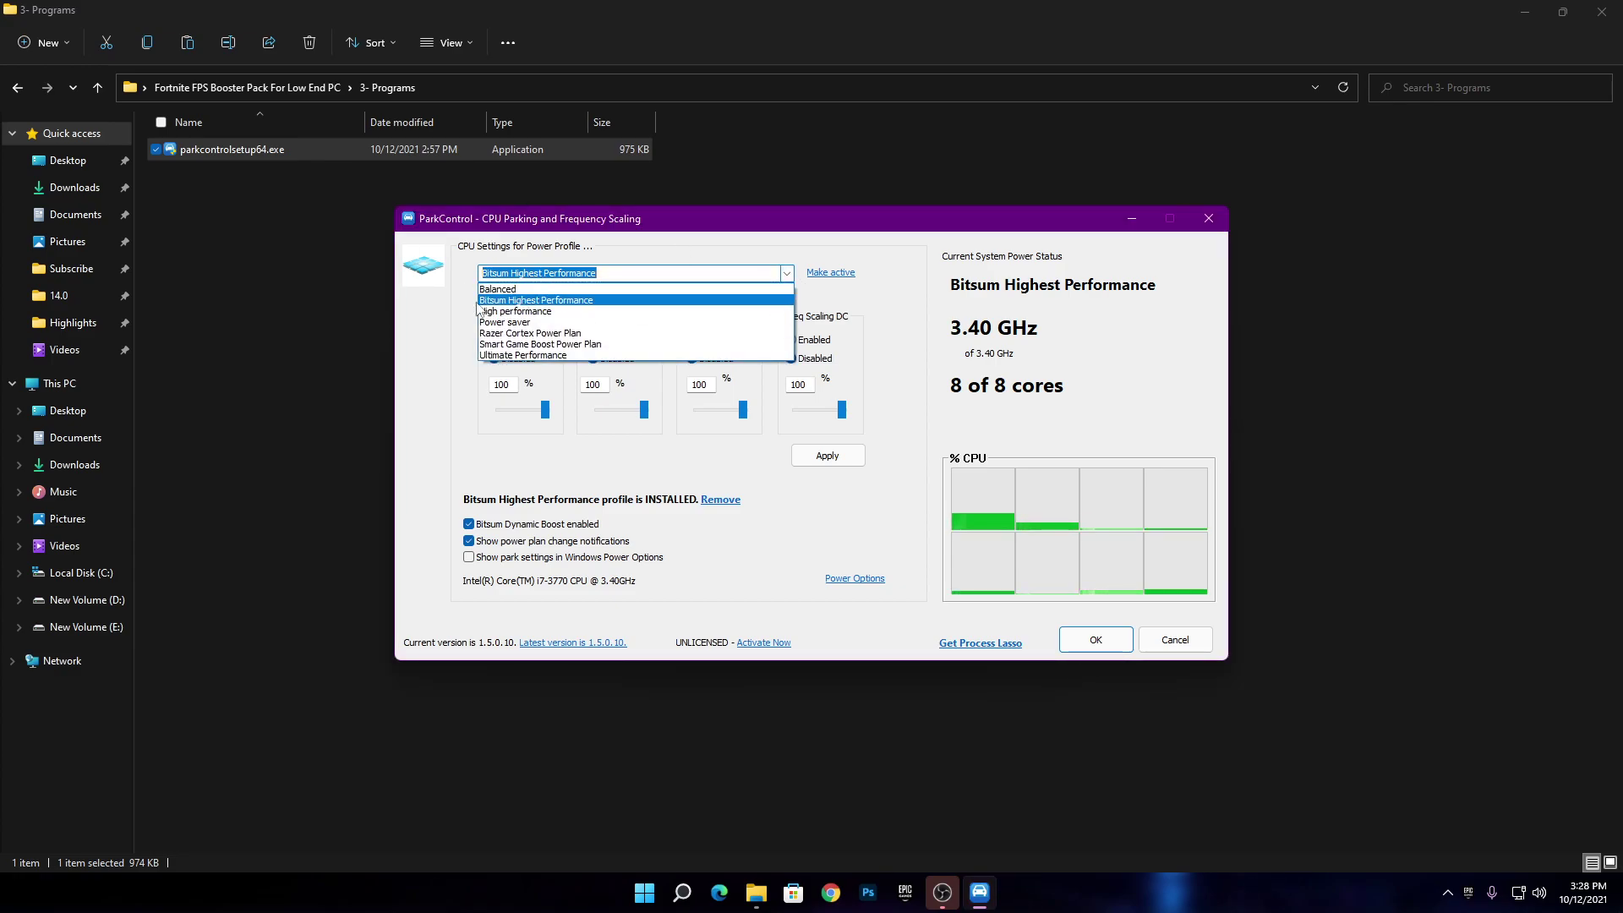
left_click(630, 301)
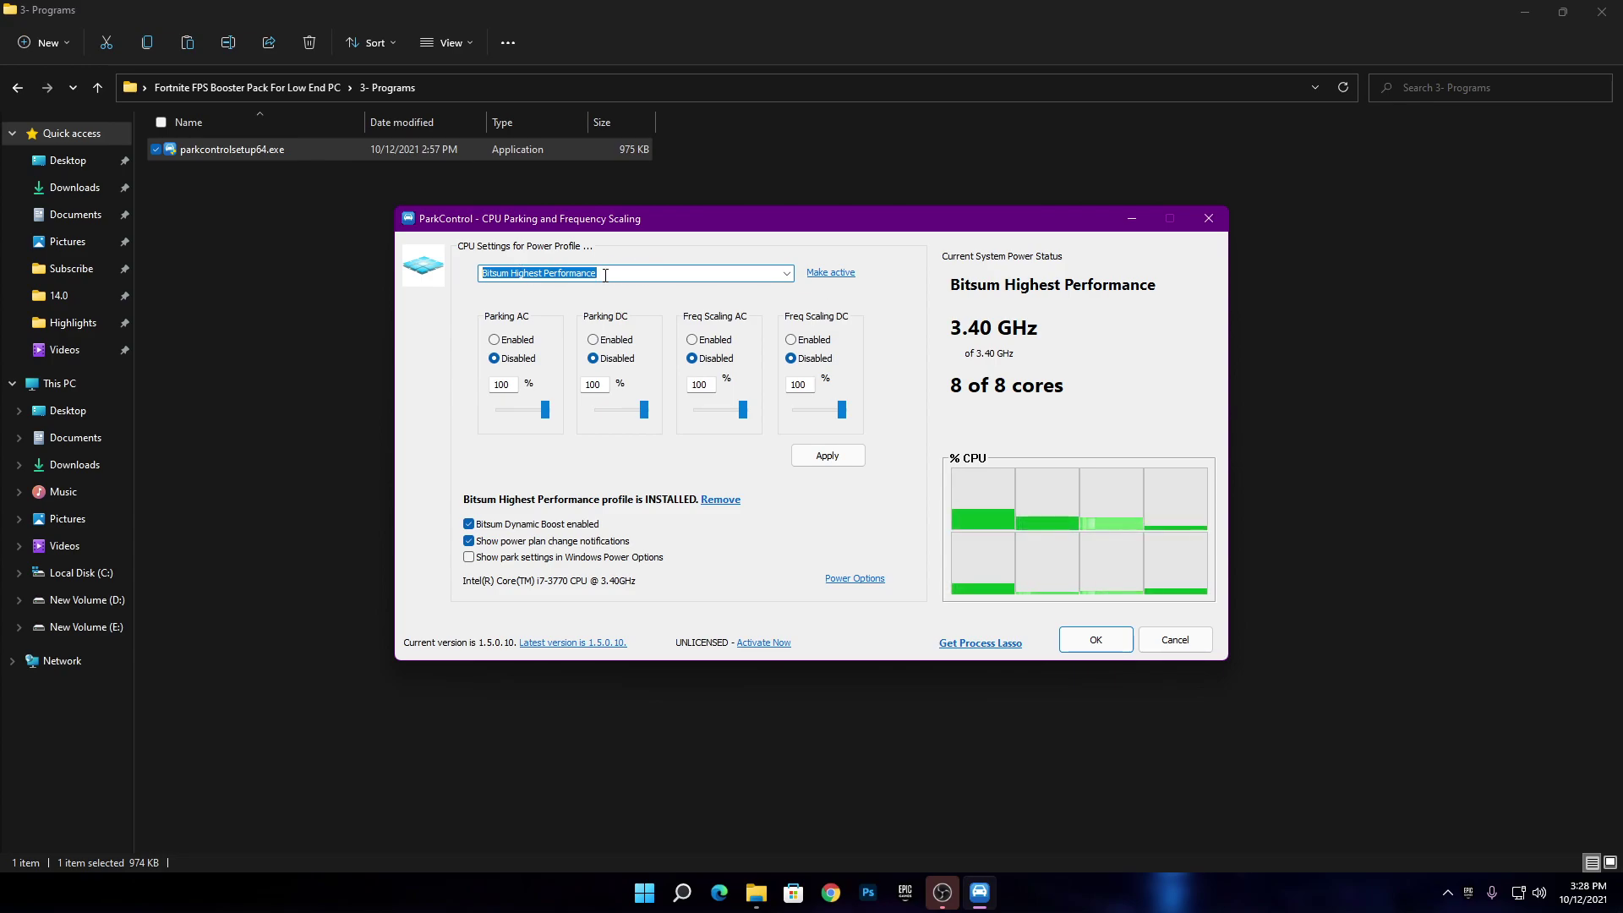
left_click(831, 274)
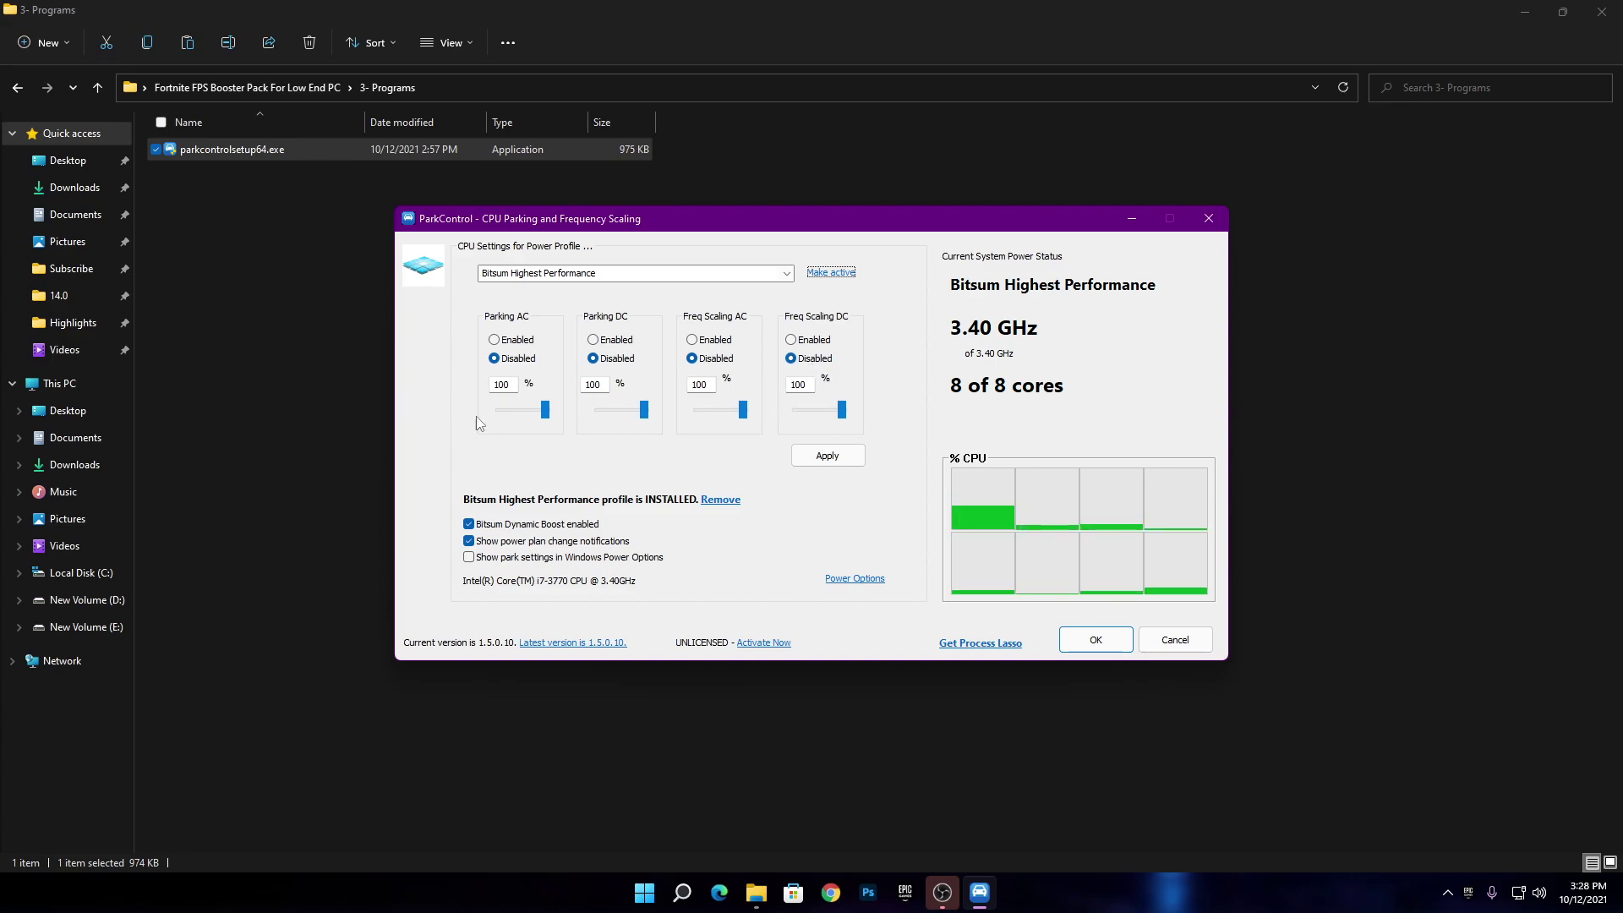
left_click(828, 456)
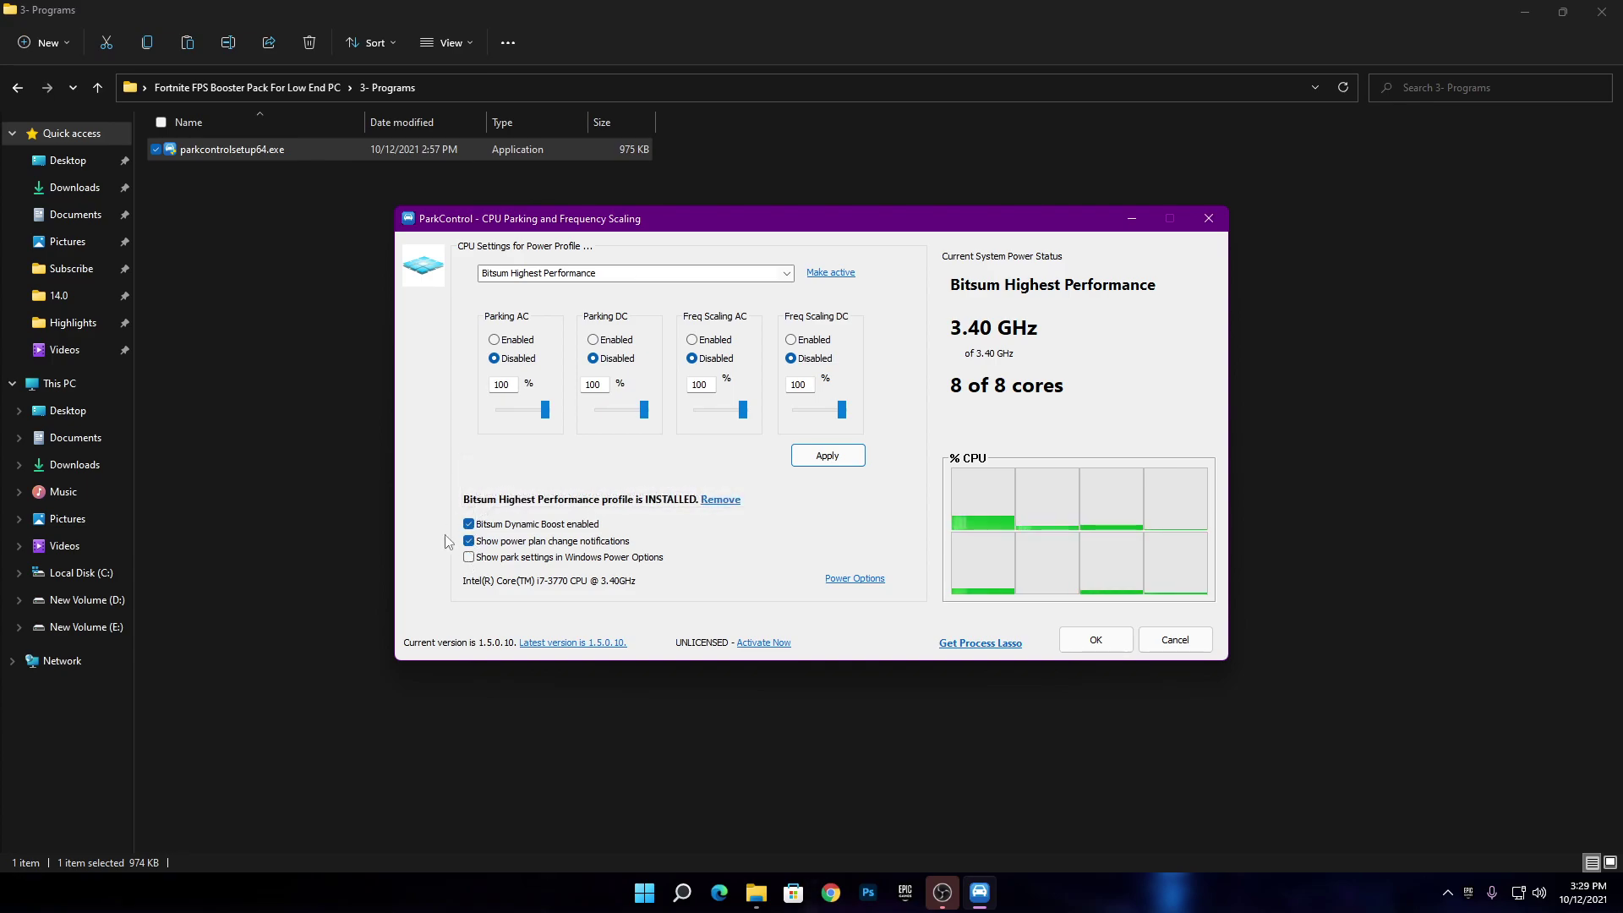
Step: Set the Bitsum Dynamic Boost idle profile to Bitsum Highest Performance, confirm ParkControl's settings, and check for it among the background apps
left_click(469, 524)
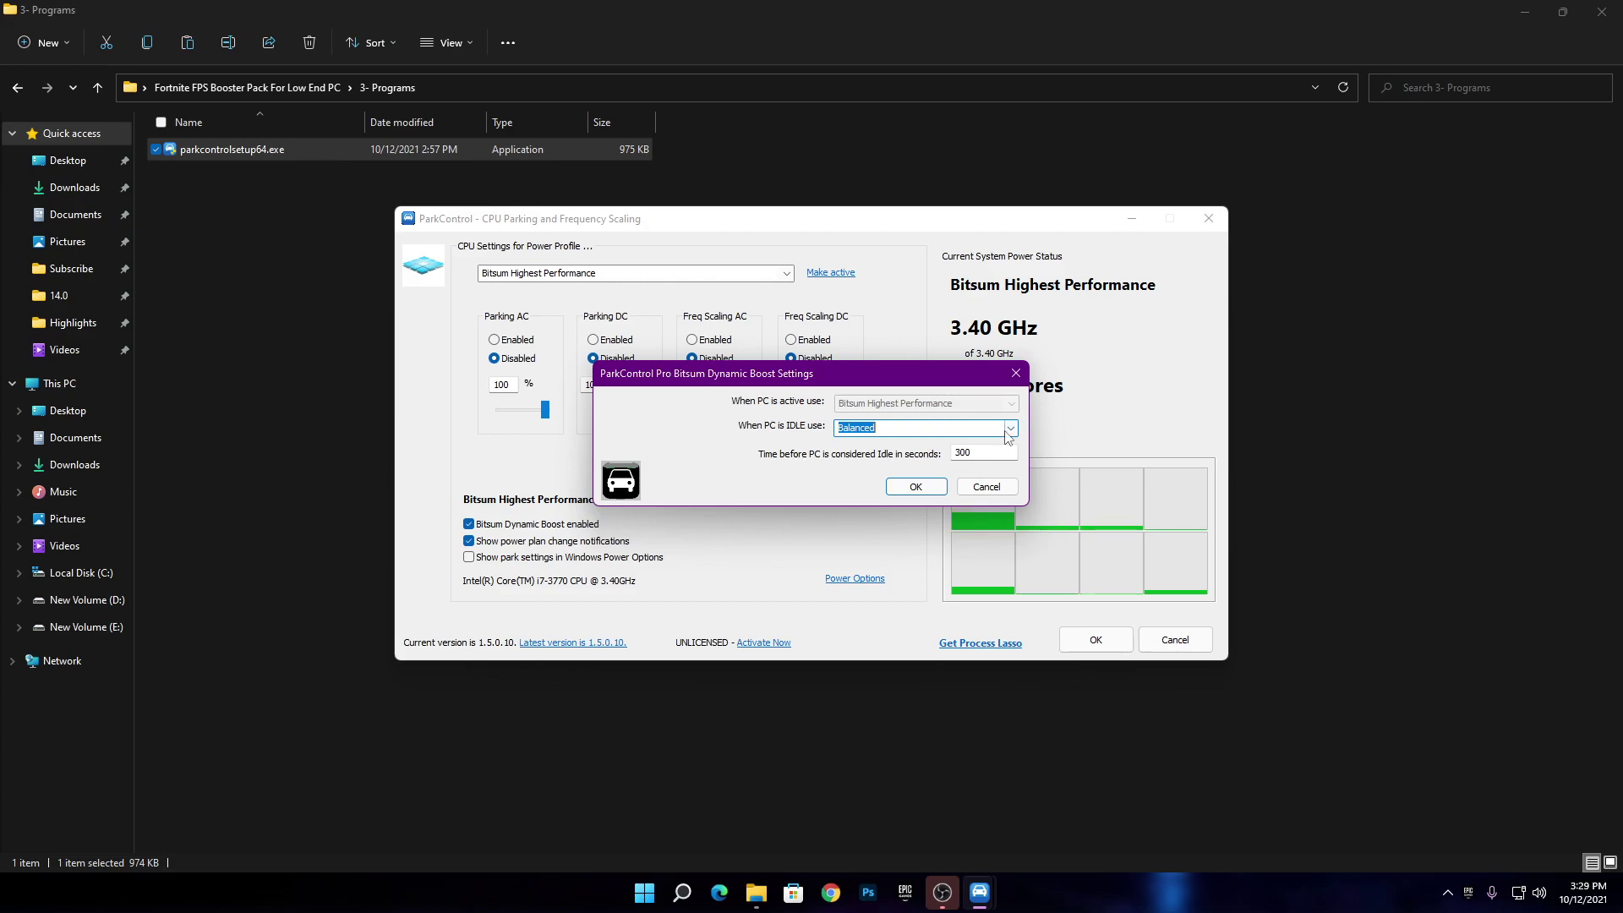
left_click(1010, 428)
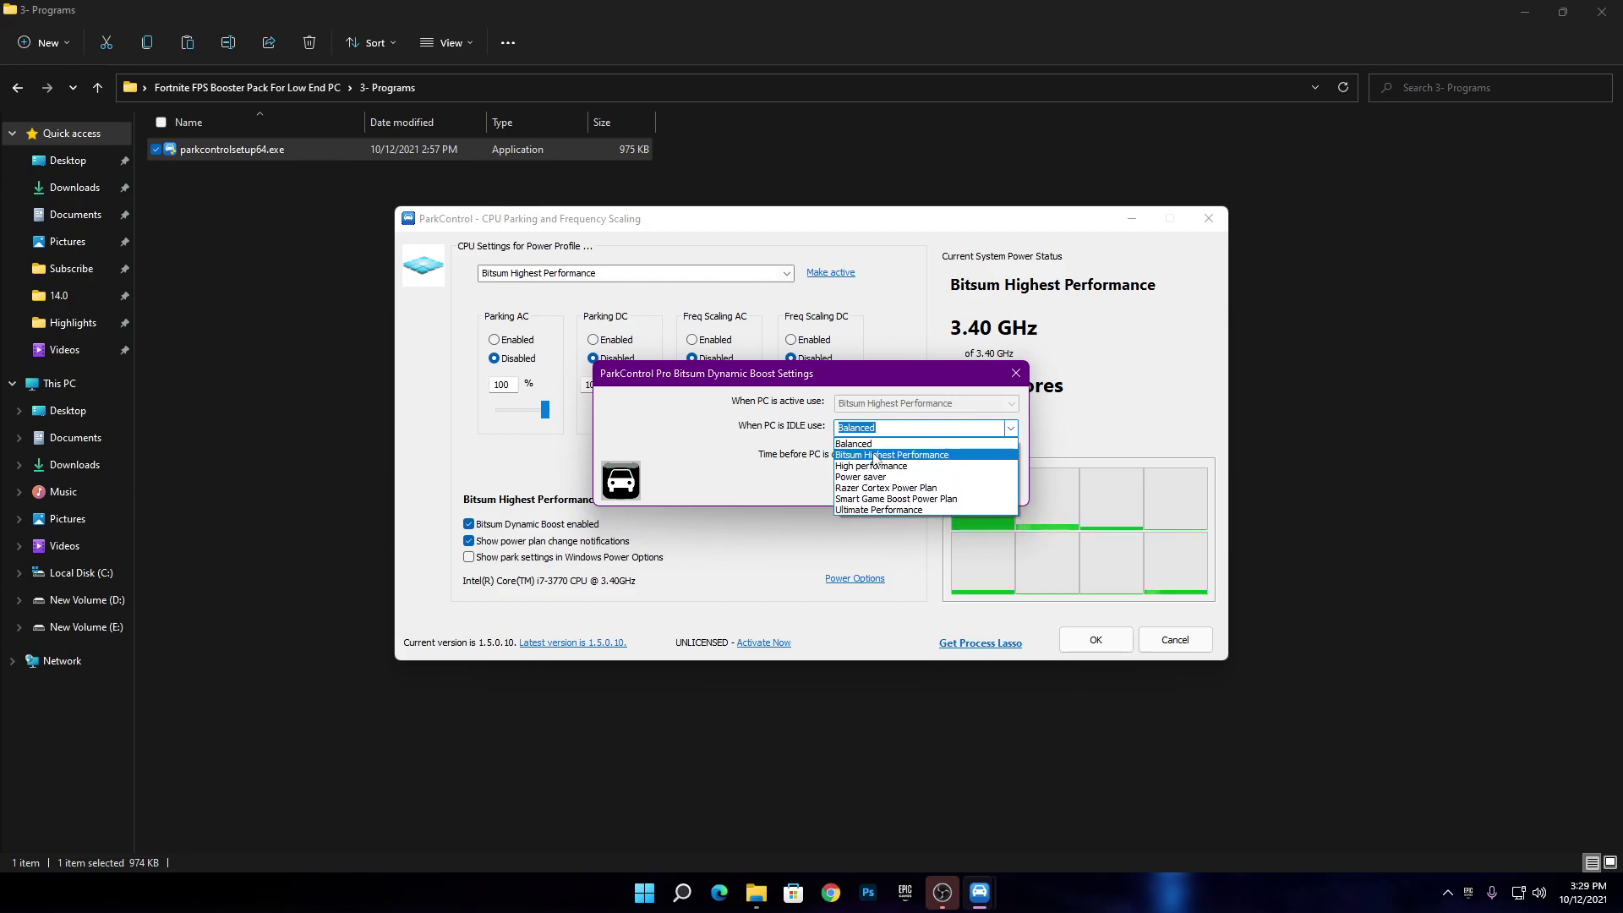
left_click(865, 458)
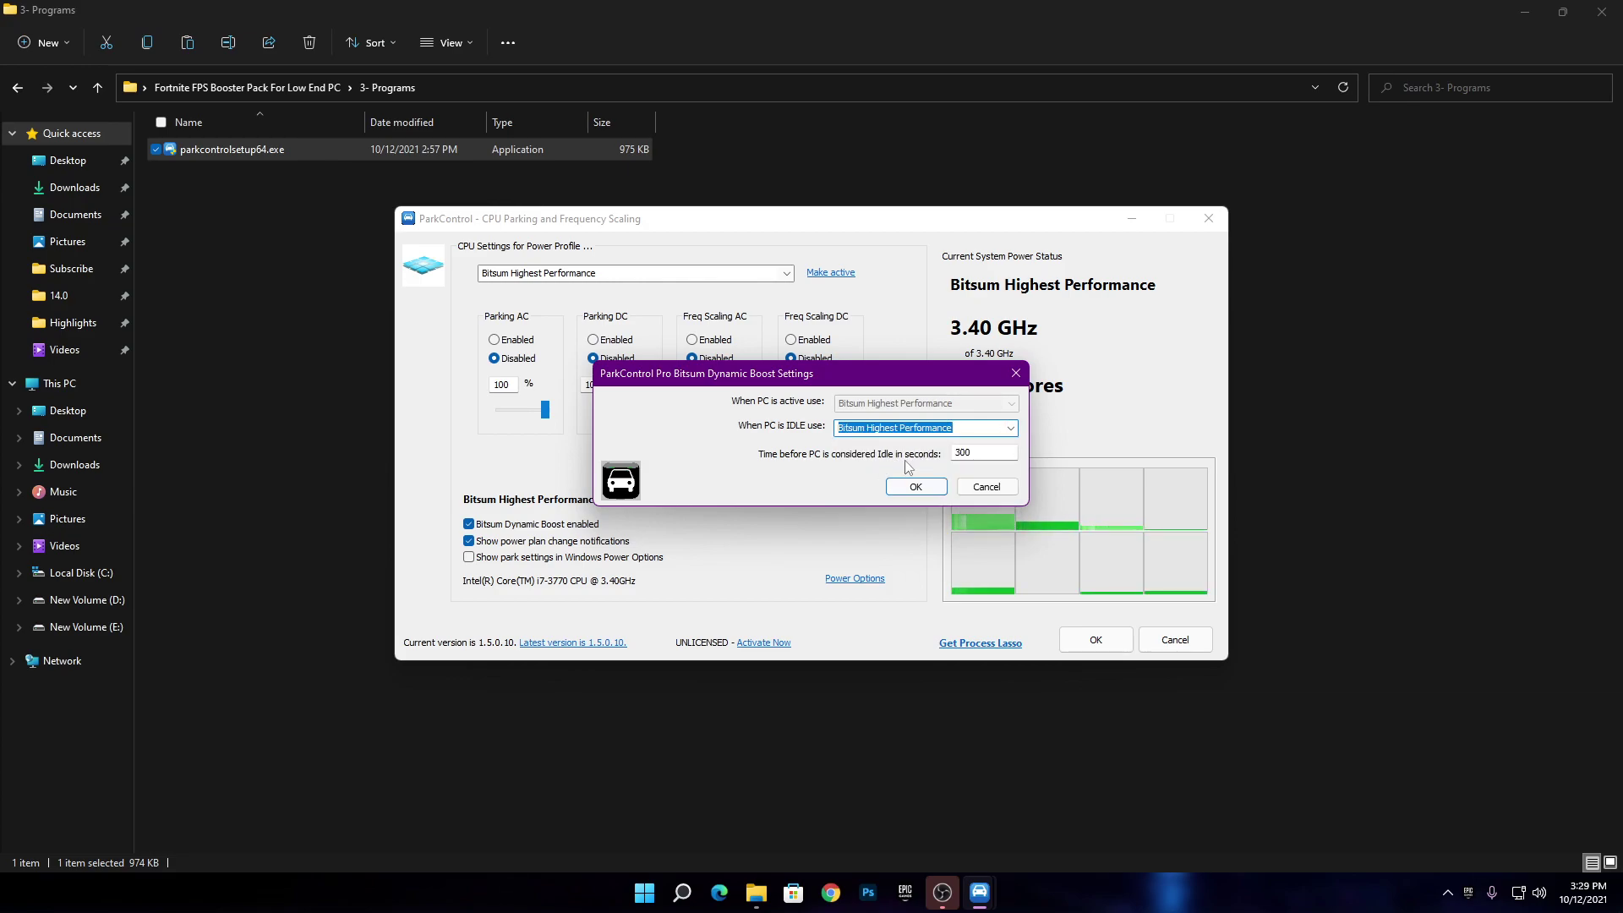
left_click(916, 487)
left_click(1092, 640)
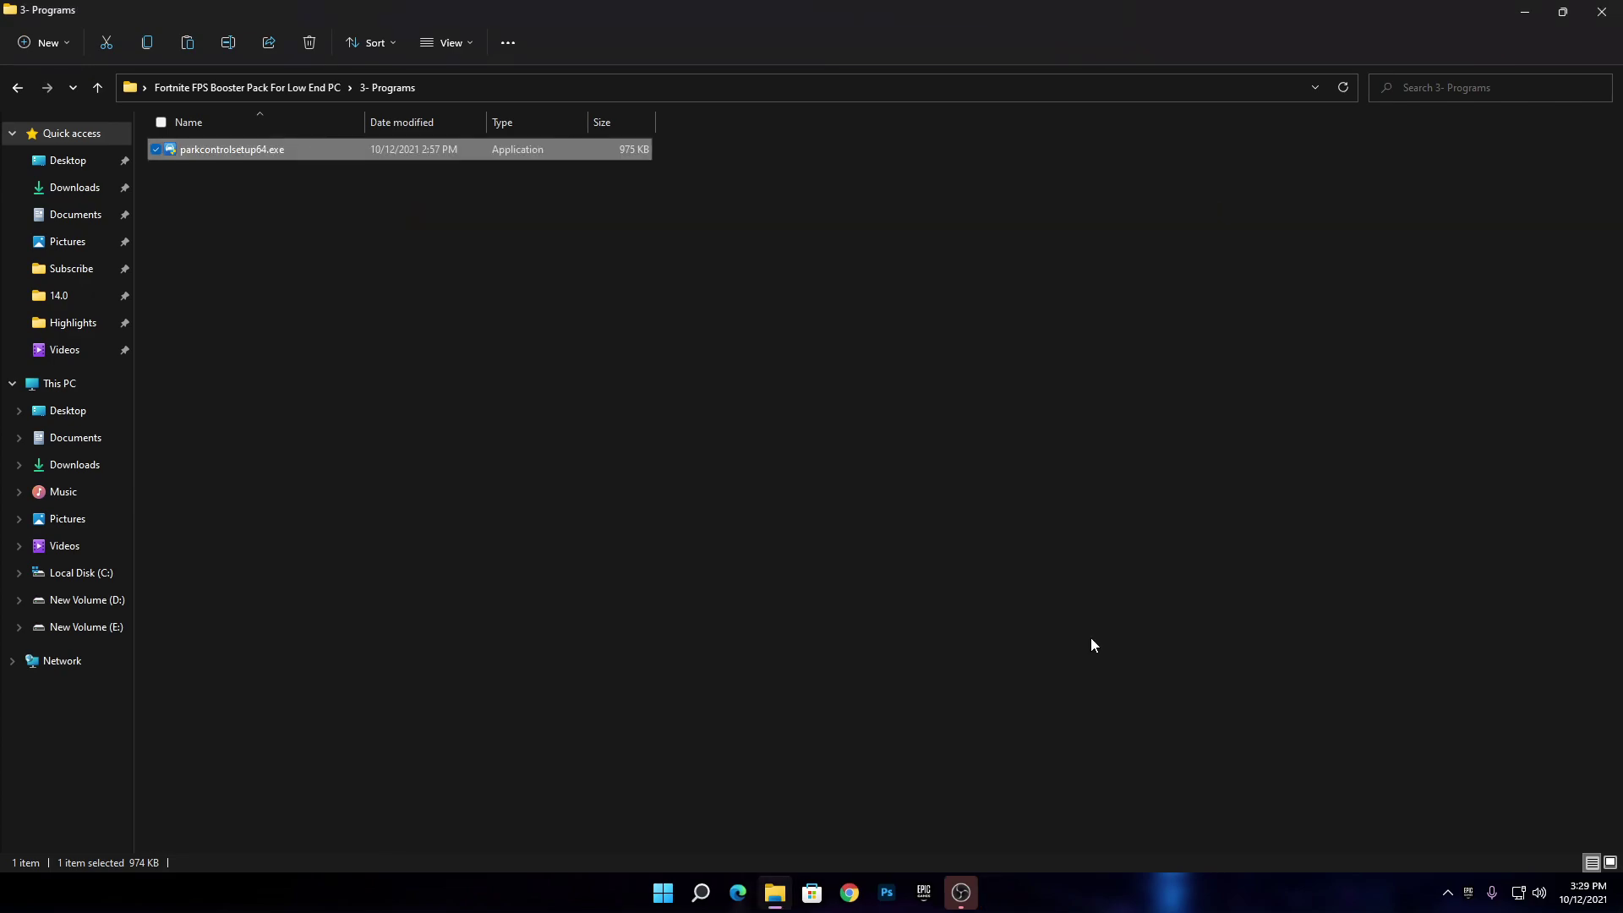
left_click(1447, 893)
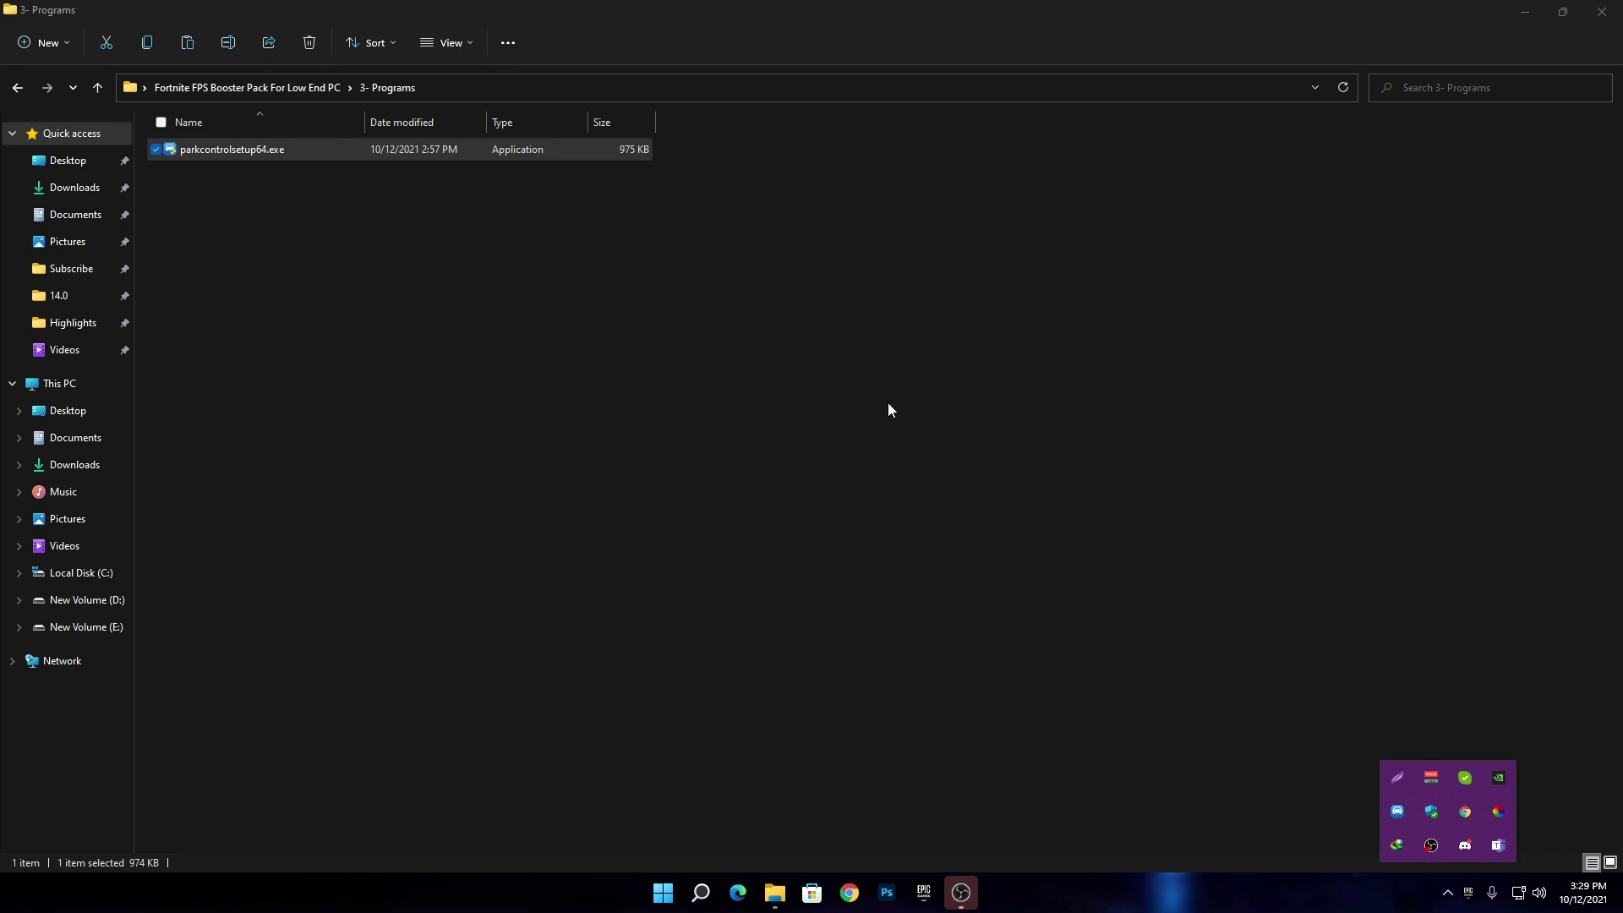
Step: Move the pack's 4- Run Always Before Start Playing folder onto the desktop below PC Health Check, closing the pack window
left_click(206, 88)
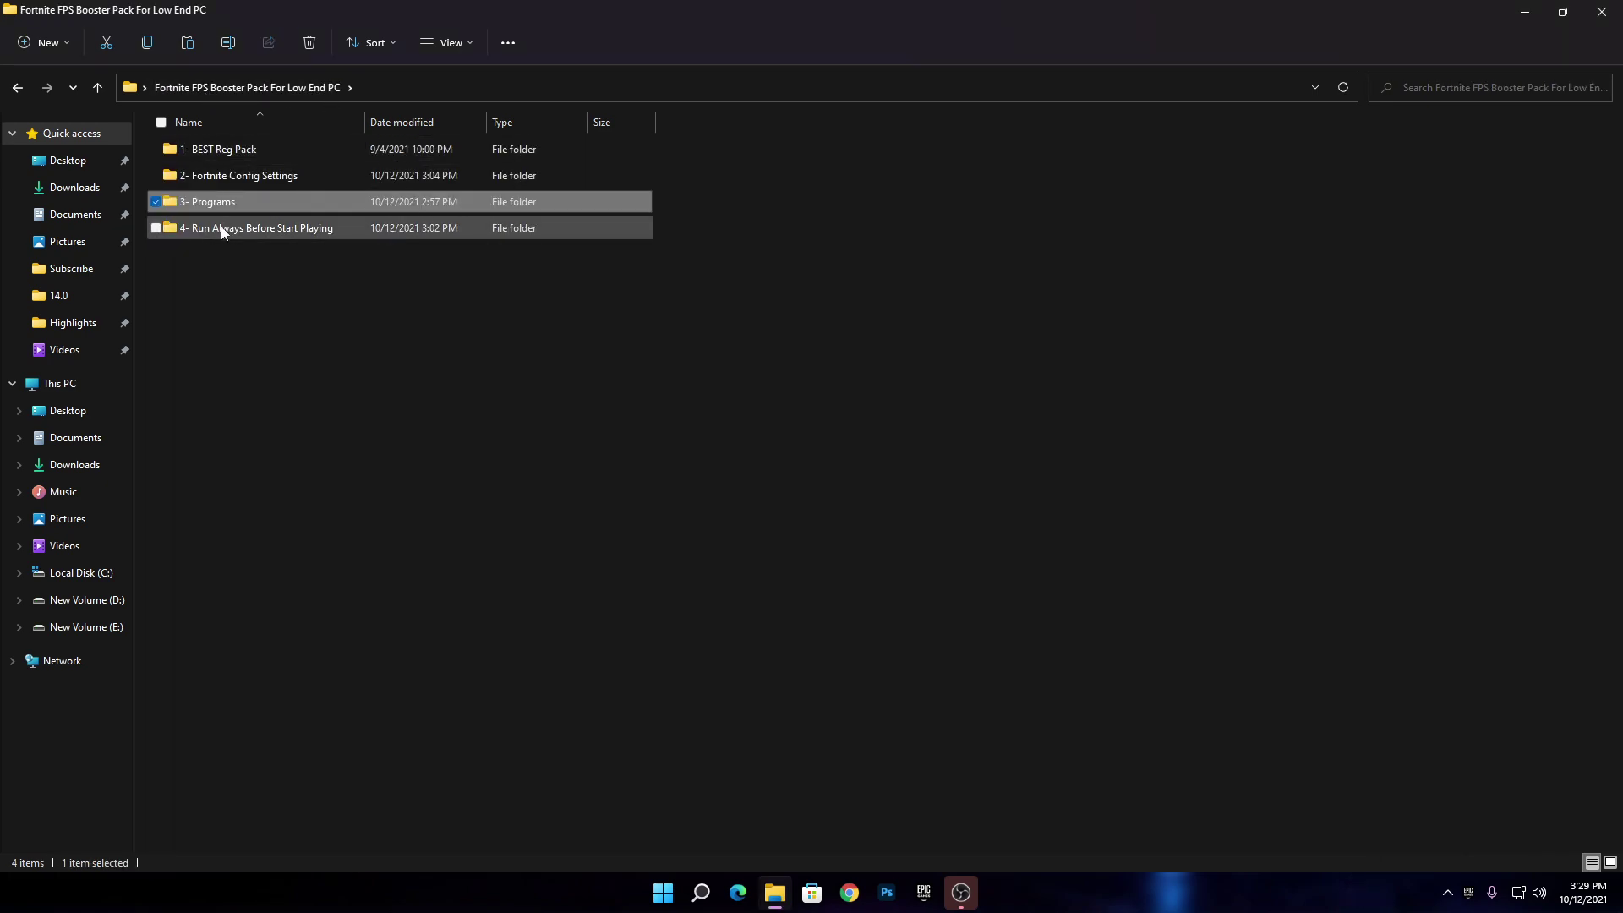
double_click(646, 12)
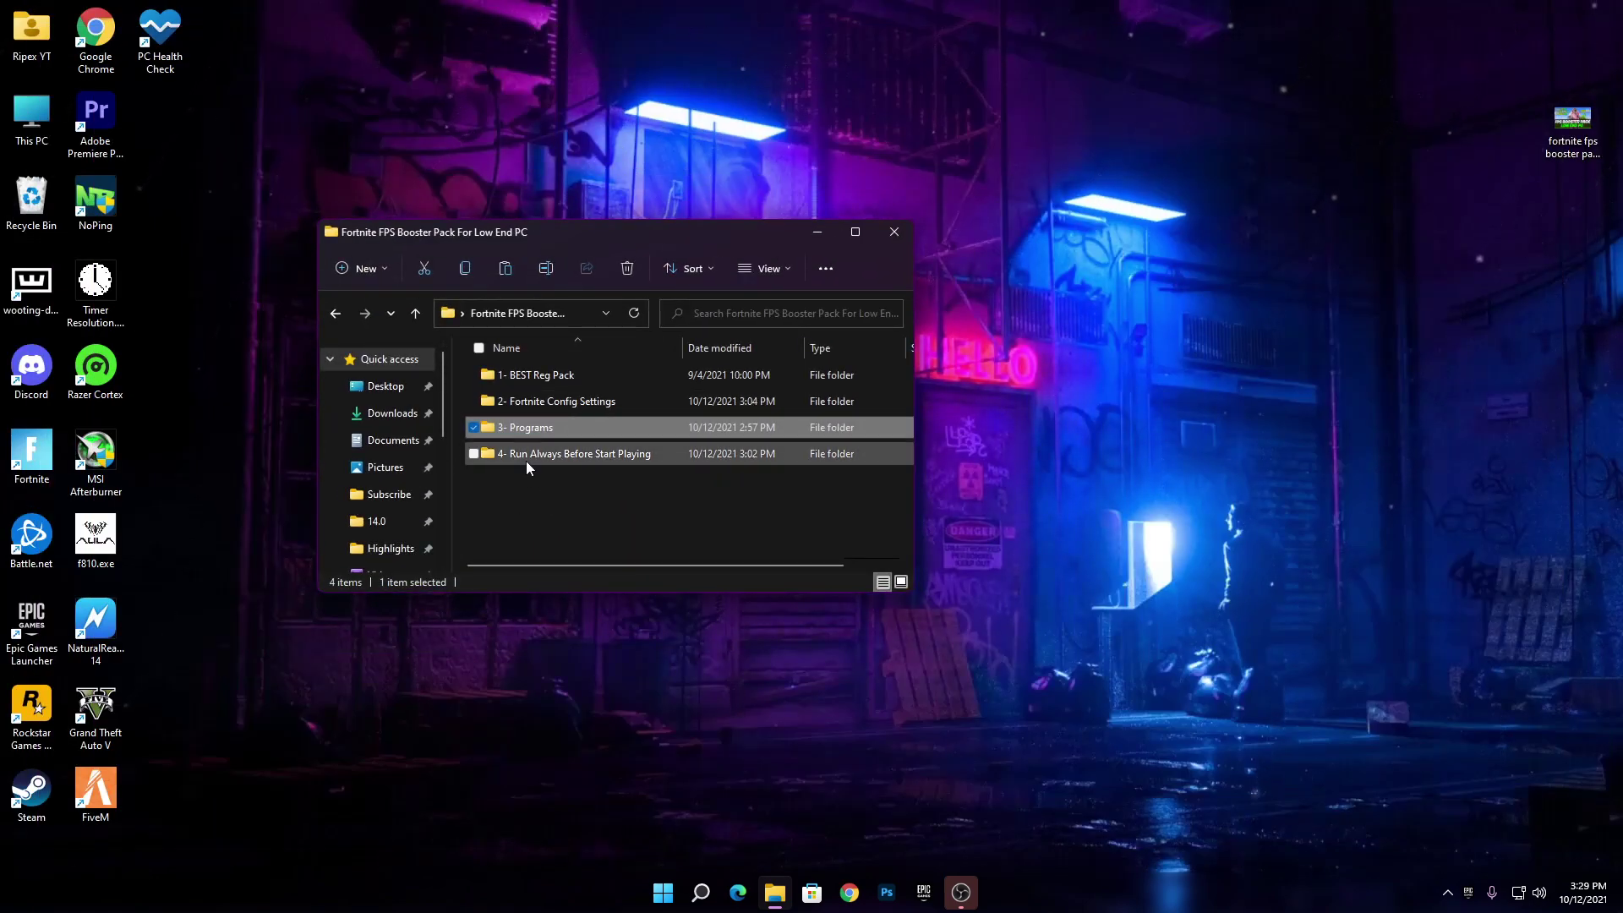
left_click_drag(525, 460, 224, 59)
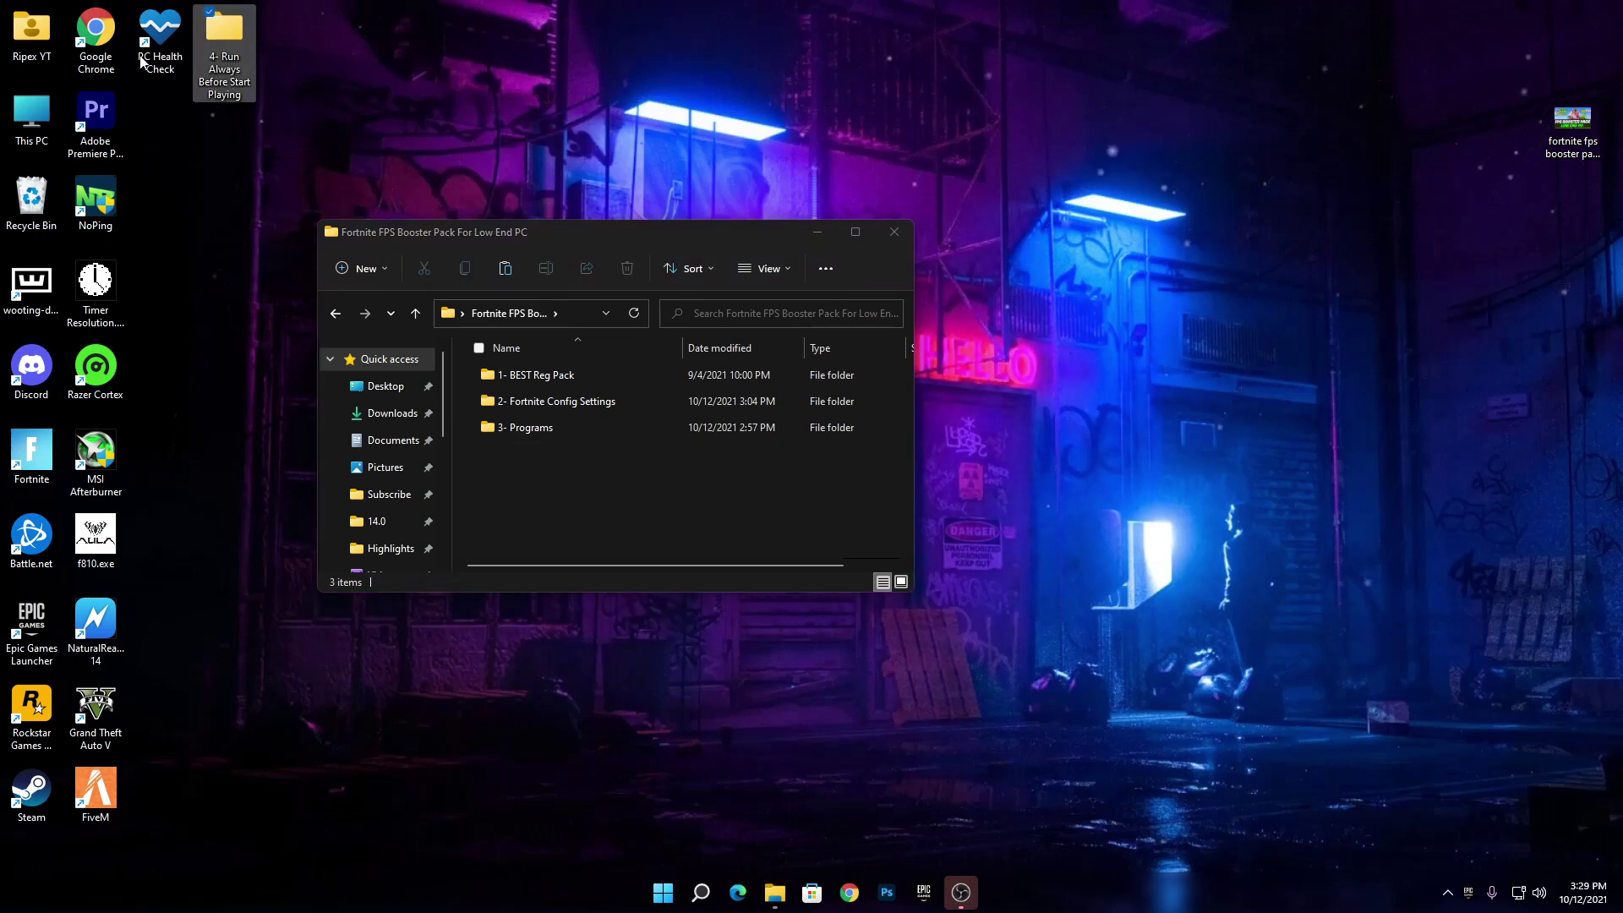
left_click(894, 232)
left_click_drag(224, 38, 176, 125)
Step: Run Background Process Eliminator.bat from the desktop folder 4- Run Always Before Start Playing
double_click(175, 124)
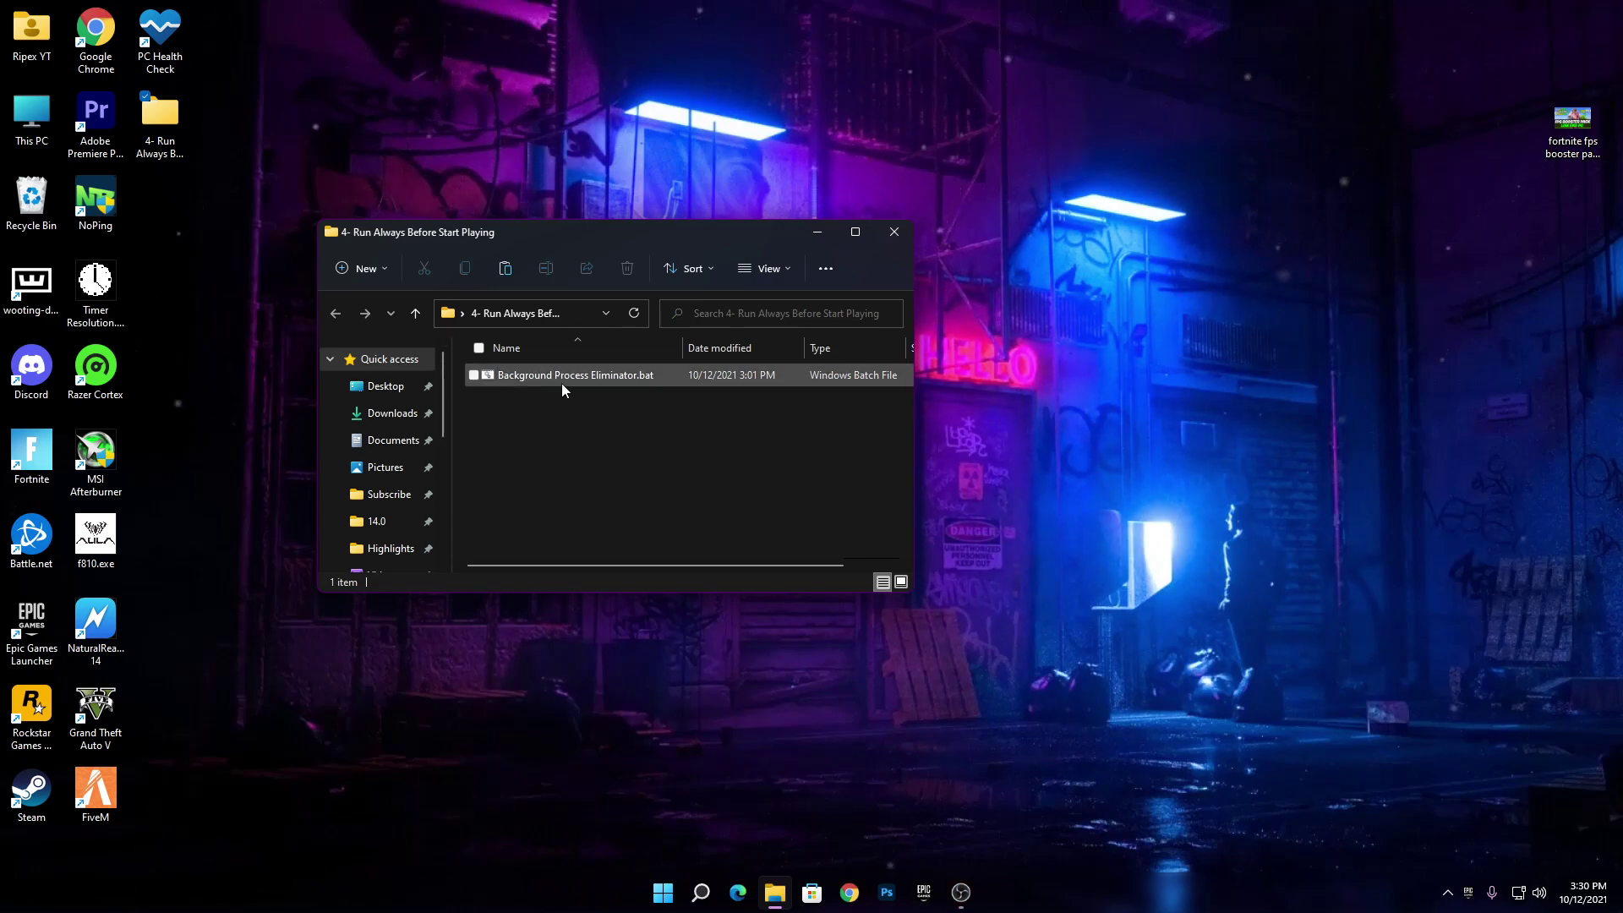
double_click(541, 377)
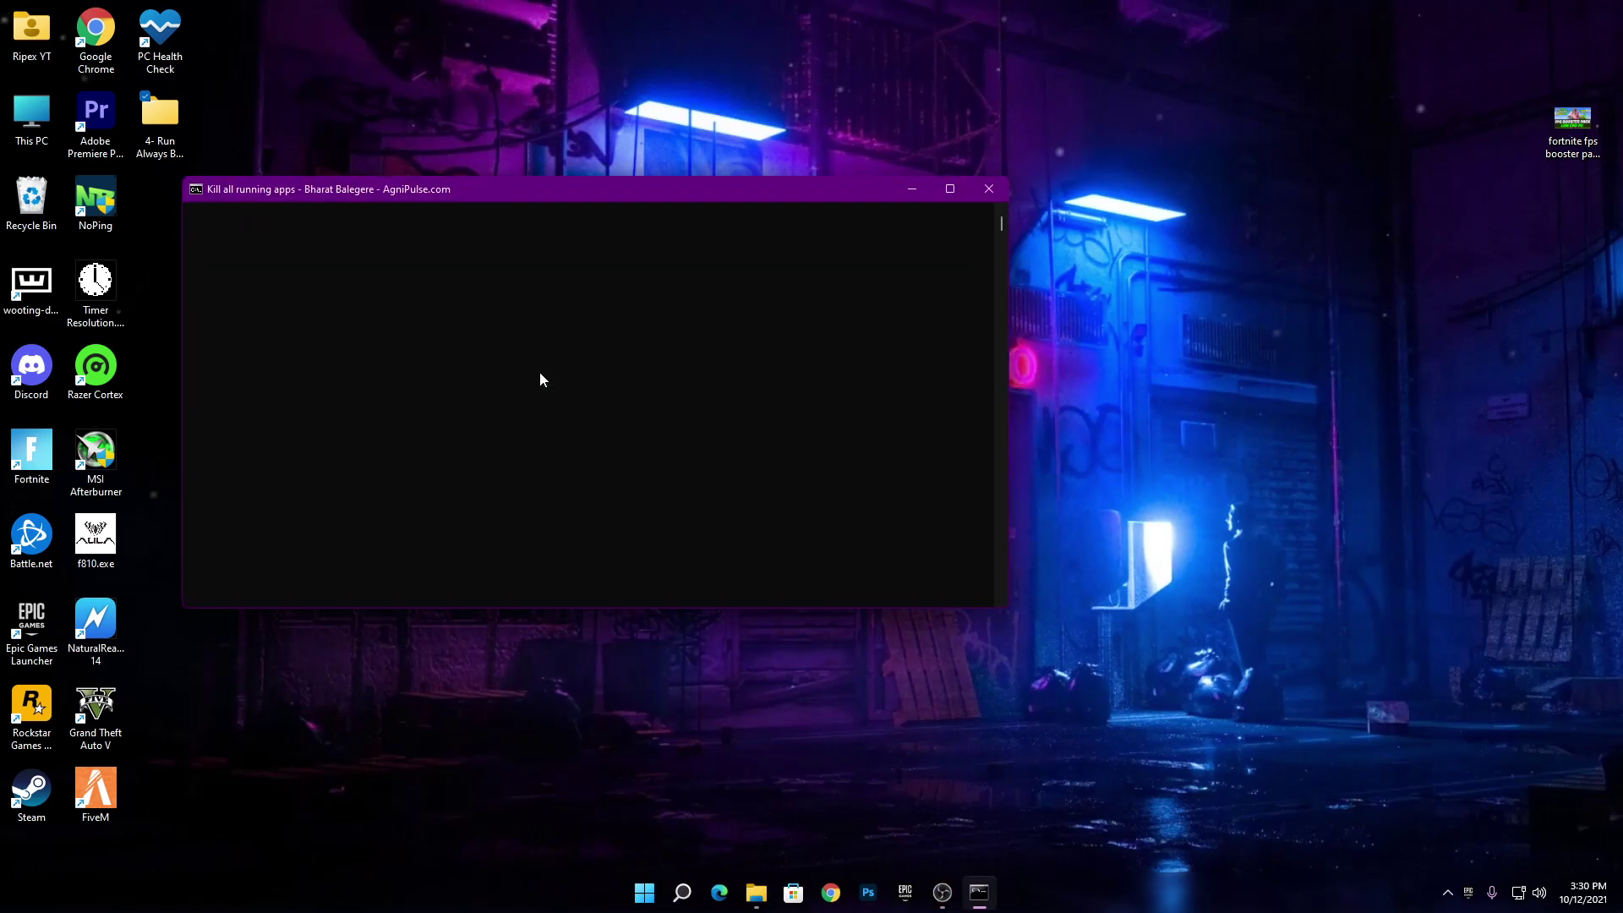